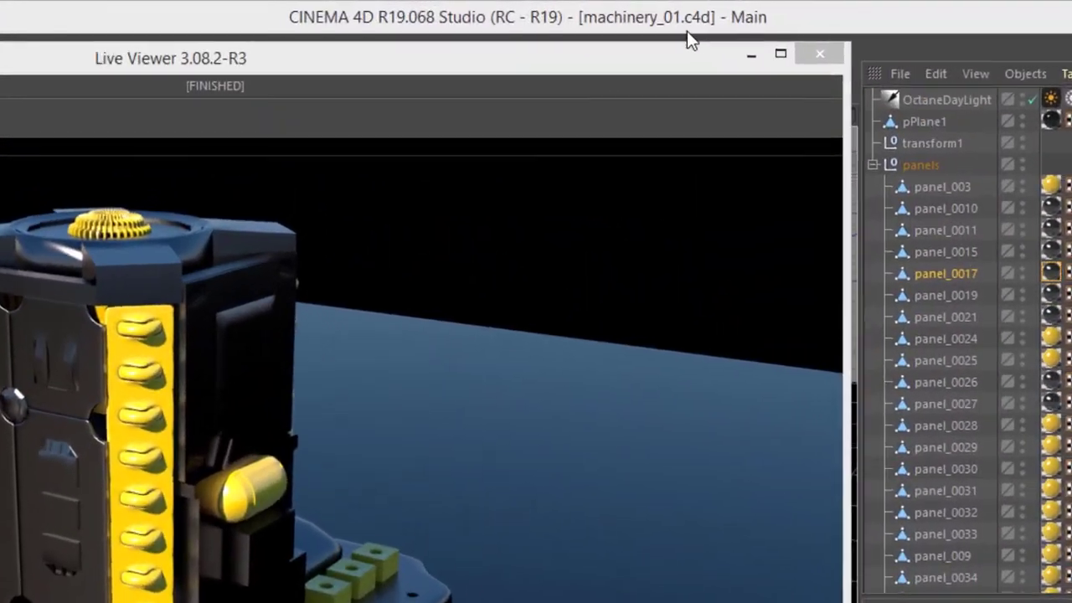
Bring up the Octane Node Editor and create a new Octane material in it
mouse_move(465, 372)
mouse_down()
mouse_move(433, 368)
mouse_move(472, 361)
mouse_up()
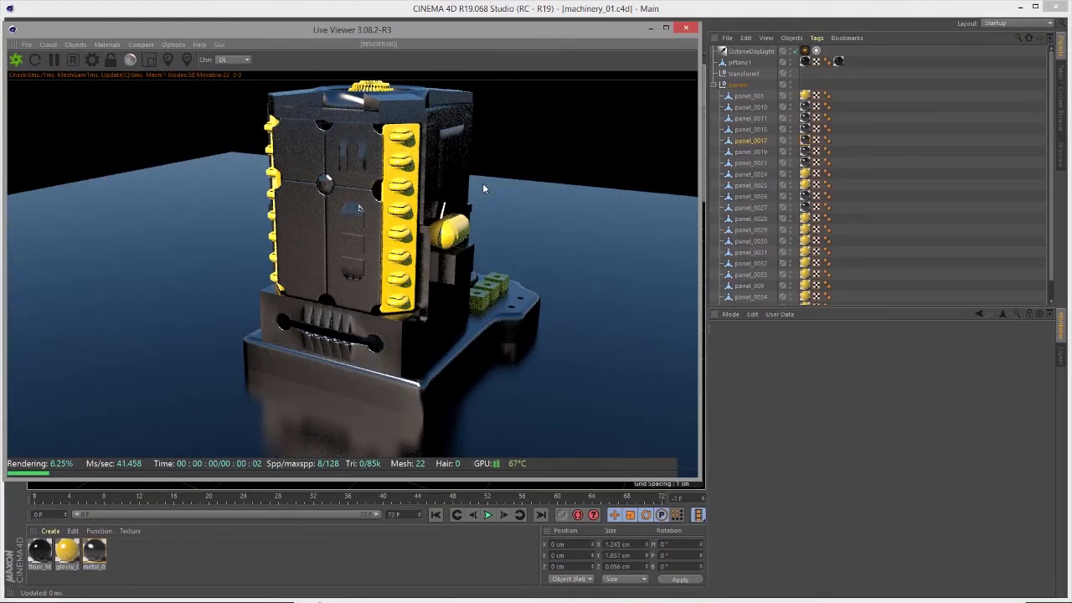
middle_drag(483, 184, 479, 183)
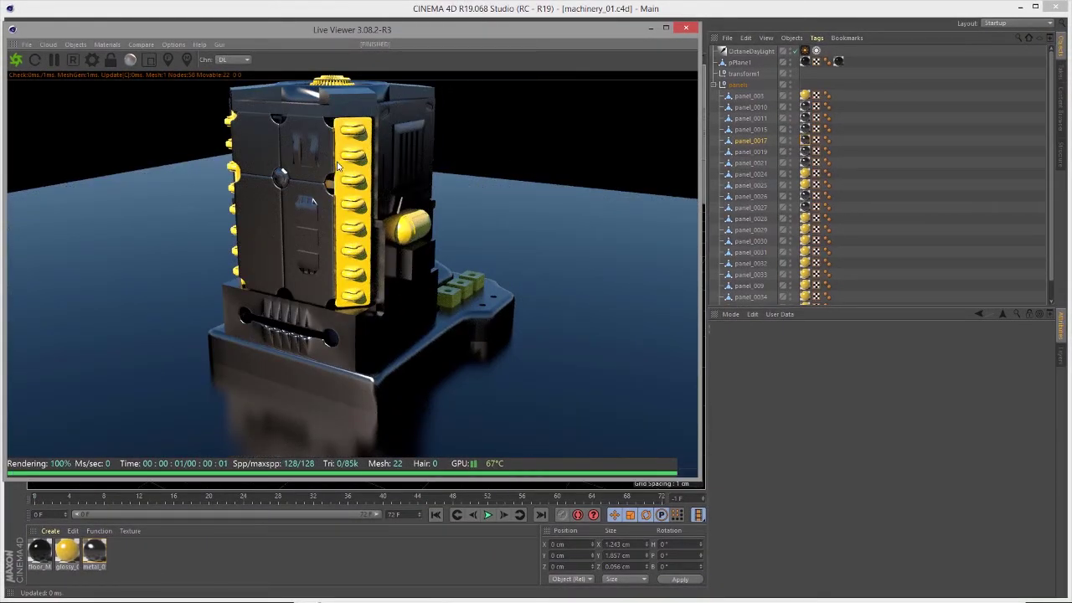
drag(404, 27, 562, 57)
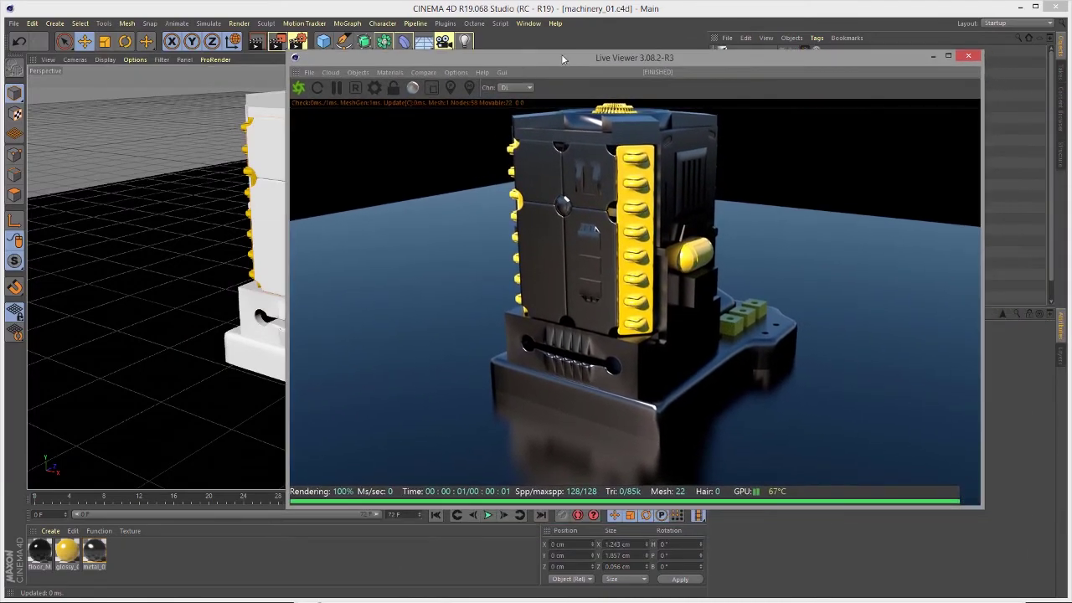
click(394, 74)
click(410, 98)
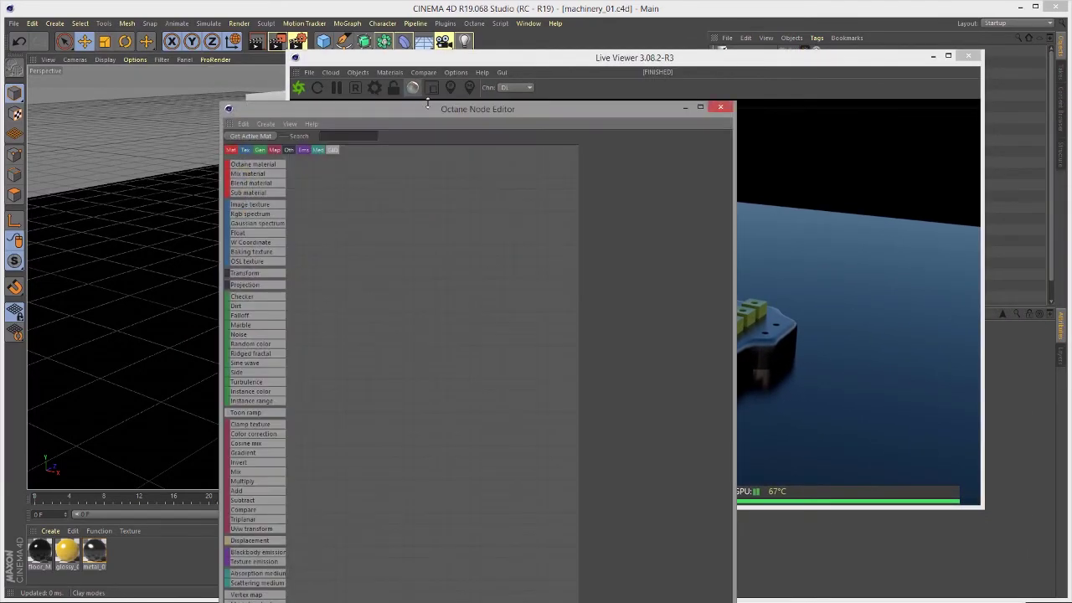
drag(413, 113, 478, 45)
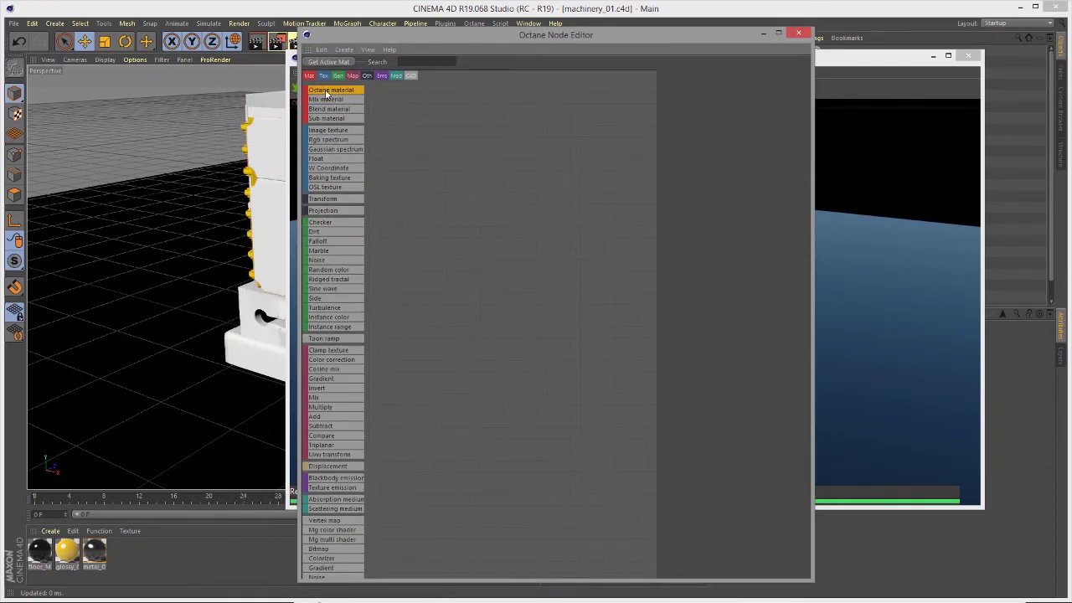
drag(425, 164, 429, 166)
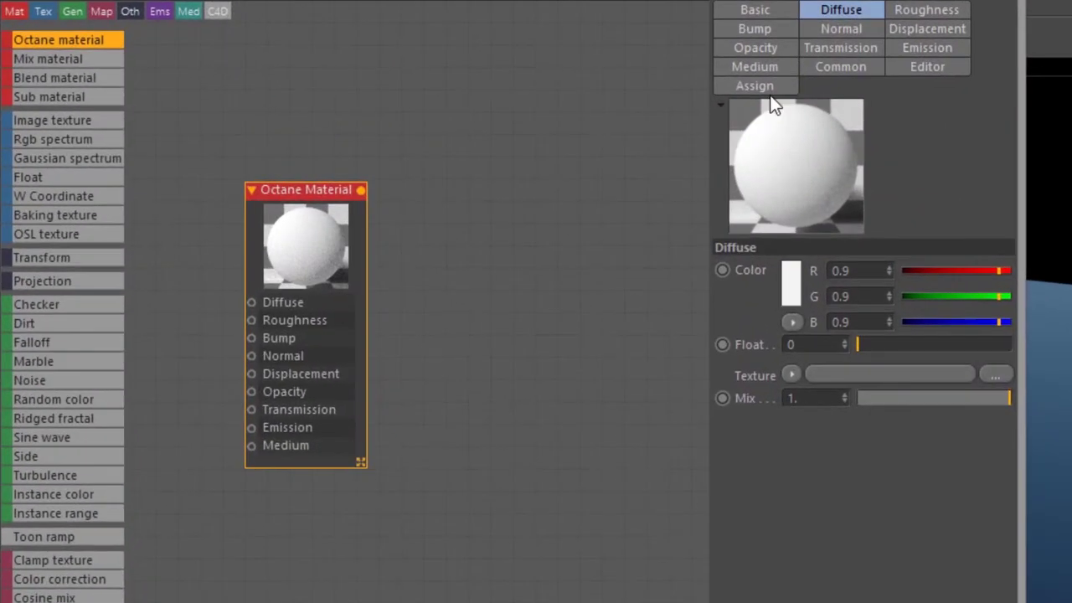
Set the new Octane material's type to Glossy
click(754, 10)
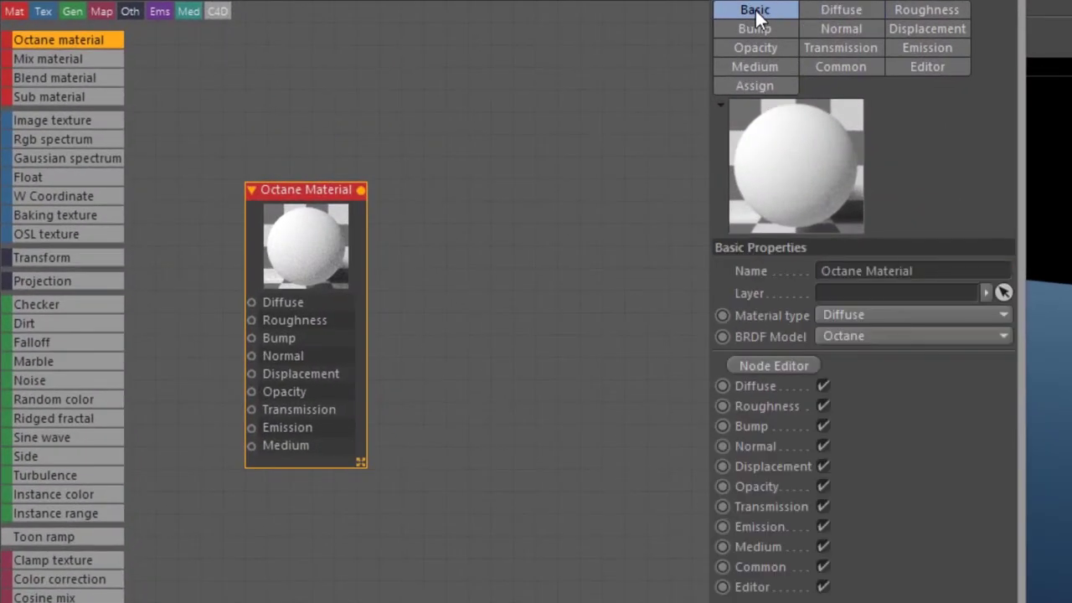
click(869, 315)
click(873, 359)
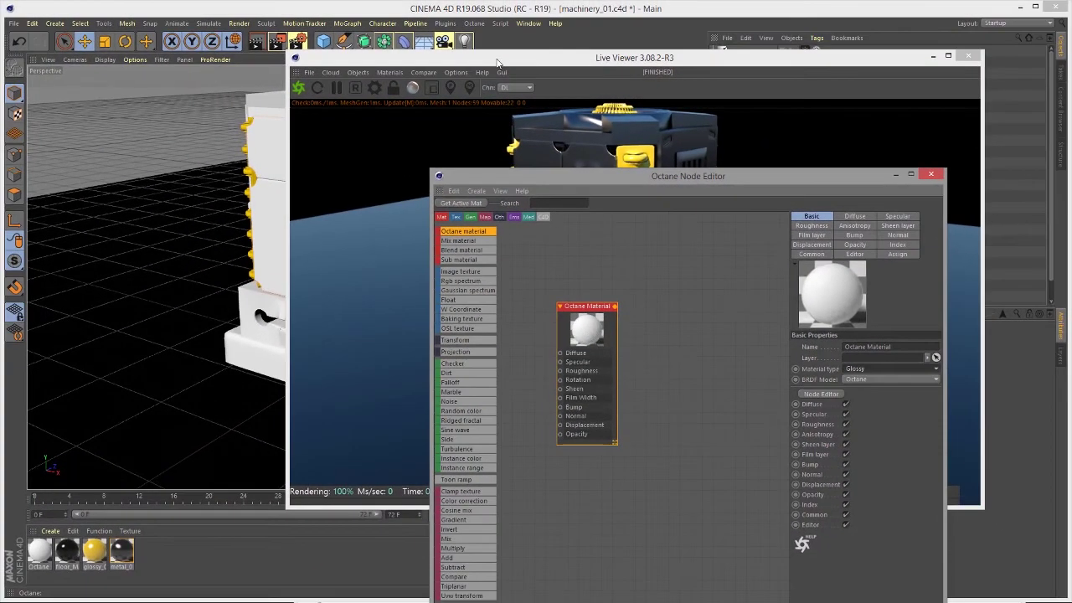
Apply the new glossy material to the selected panel_0017 object
drag(497, 60, 200, 444)
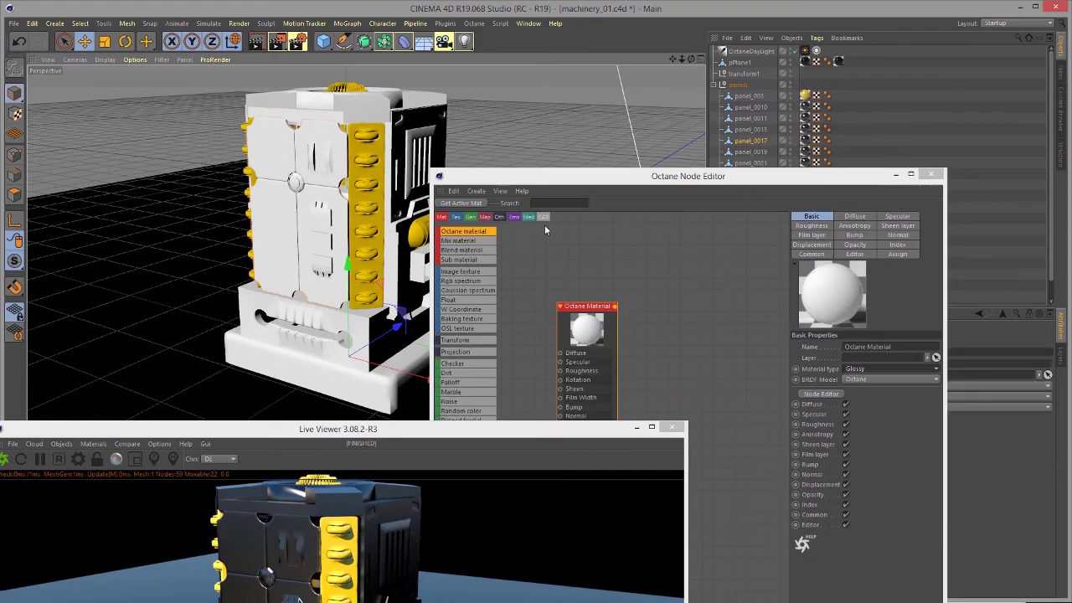
click(588, 303)
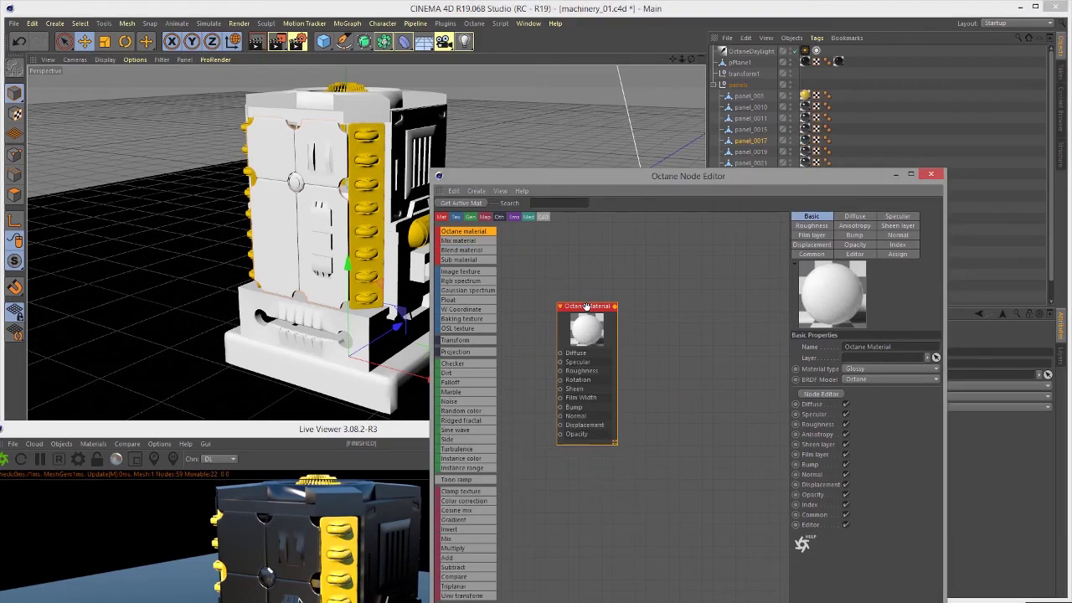
right_click(588, 306)
click(605, 317)
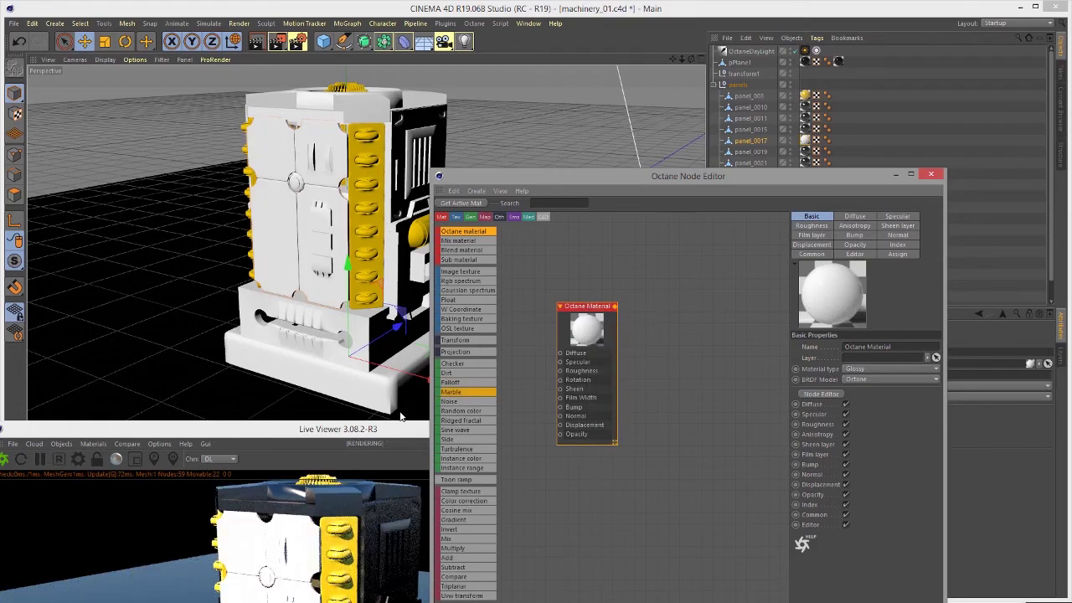
Arrange the Live Viewer and Octane Node Editor side by side and widen the node editor's material settings area
drag(400, 428, 424, 19)
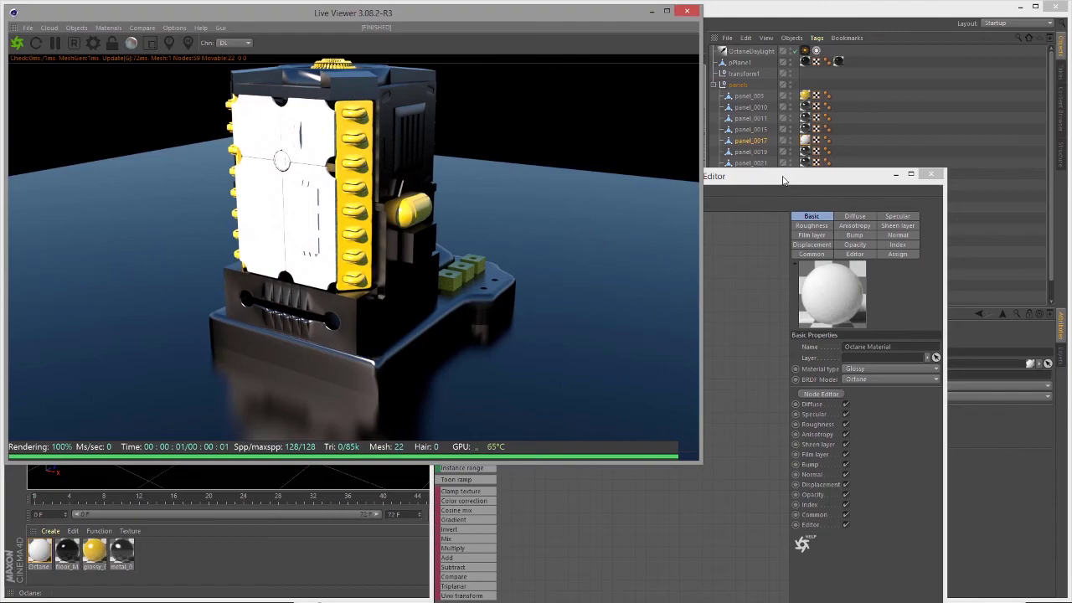
drag(783, 180, 824, 26)
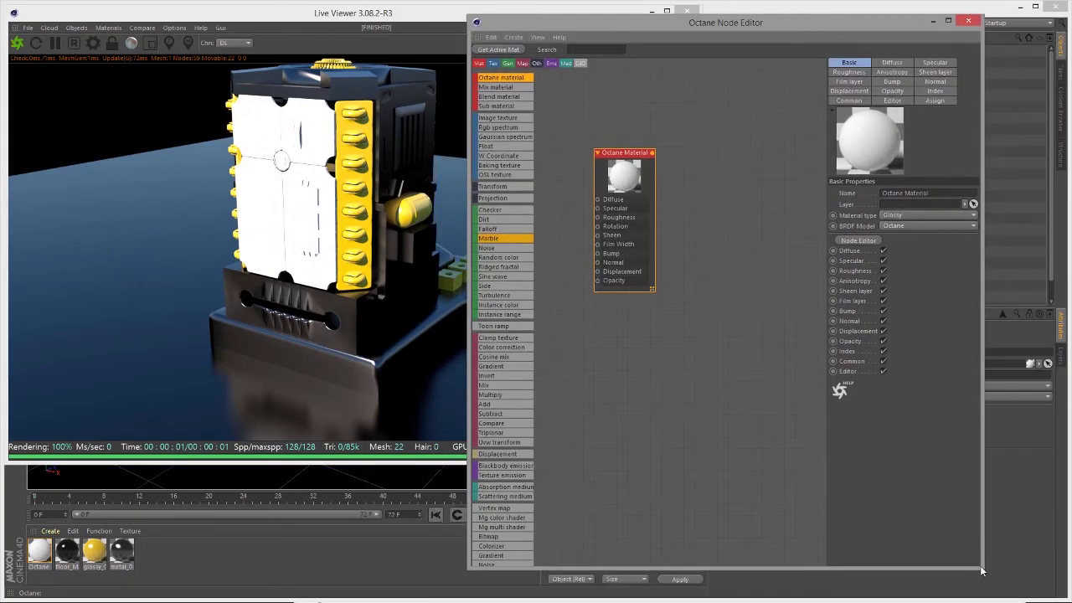
drag(982, 571, 957, 568)
drag(698, 22, 836, 12)
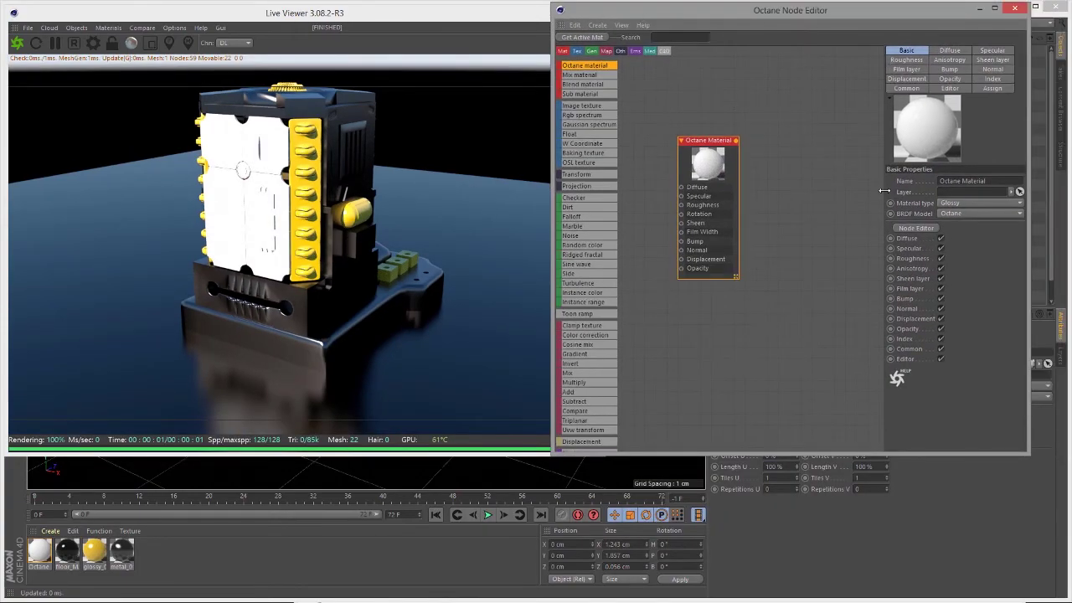
drag(883, 189, 793, 190)
scroll(711, 171, up, 1)
scroll(710, 170, up, 4)
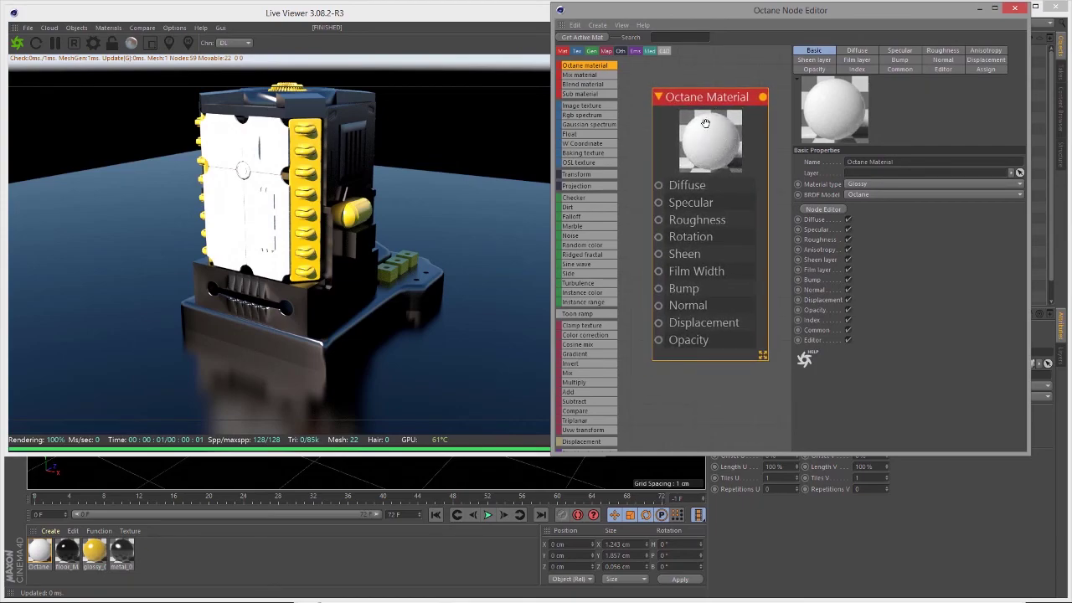
Load panel_06_diffuse.png as the material's diffuse texture and copy the image to the project location
click(856, 50)
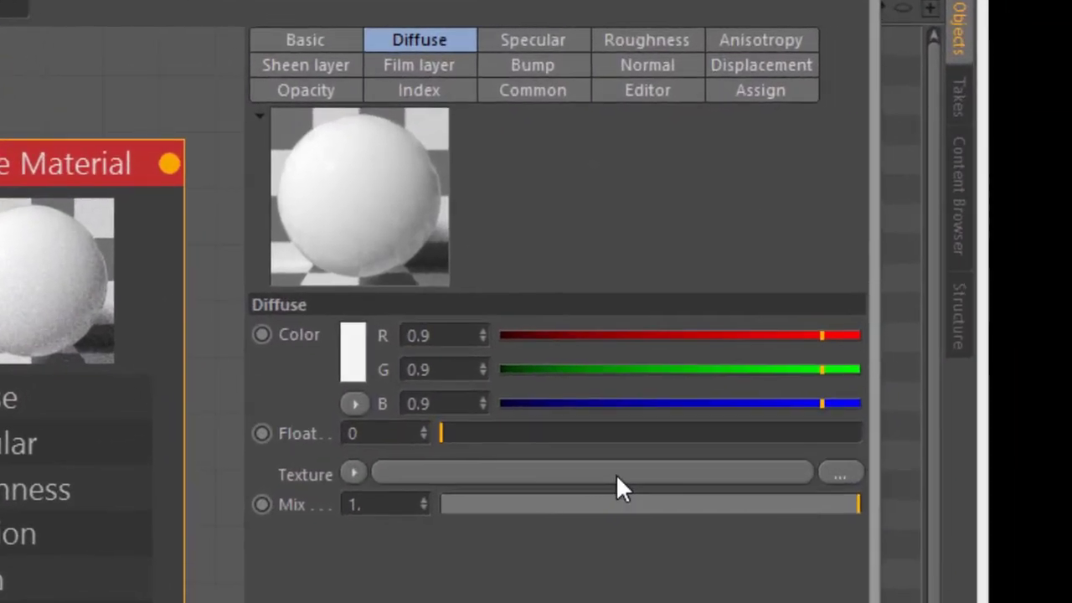
click(681, 418)
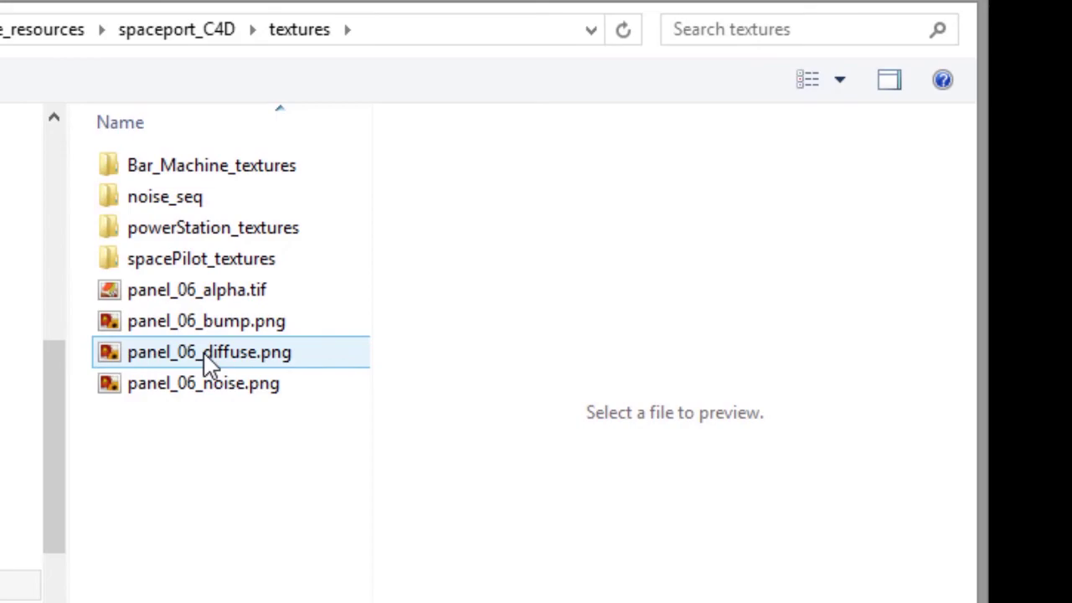
click(250, 367)
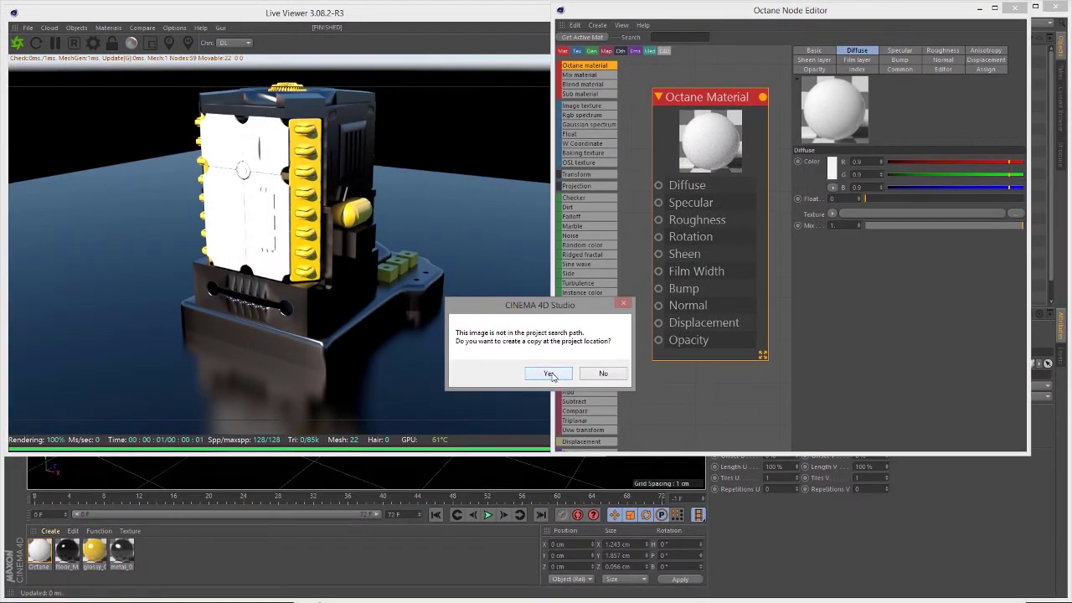
click(550, 373)
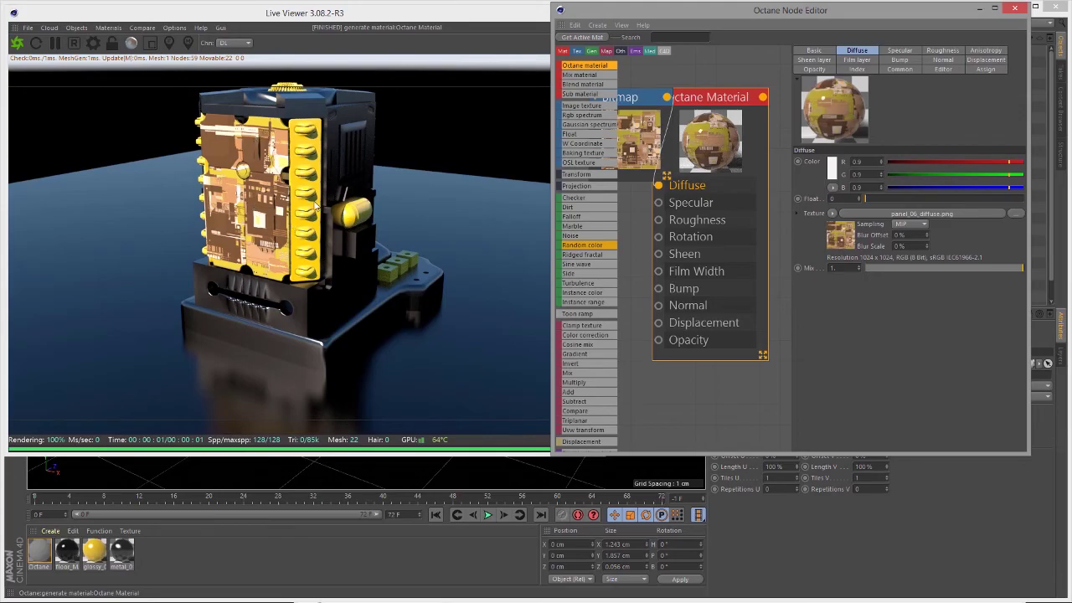
Turn the live render to face the textured panel and resize the Live Viewer and Node Editor to fit side by side
drag(305, 232, 324, 216)
middle_drag(324, 216, 360, 230)
right_drag(342, 239, 362, 252)
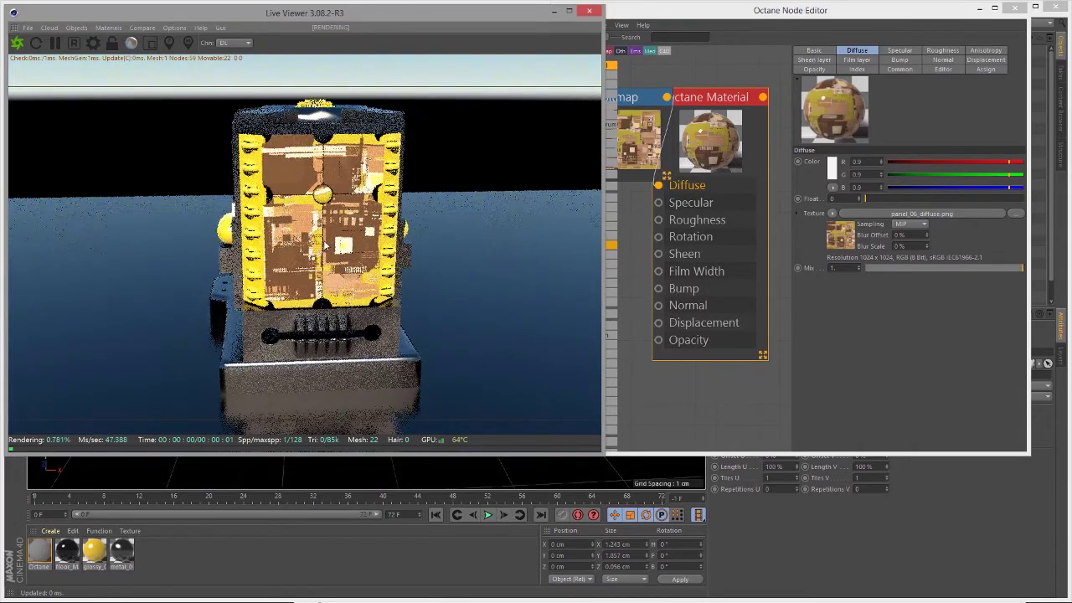
drag(363, 253, 448, 278)
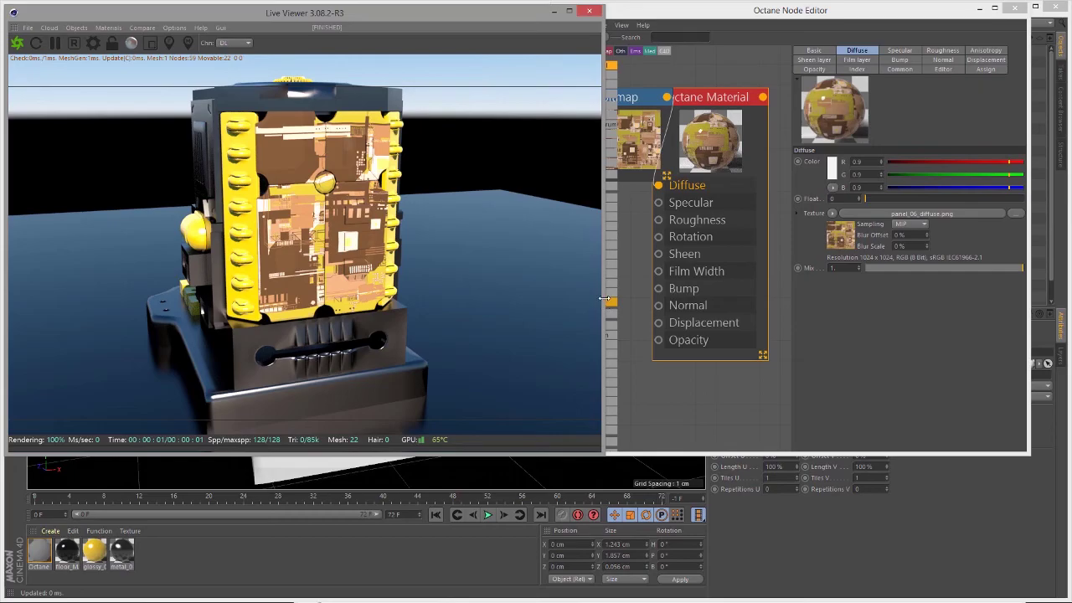
drag(603, 298, 519, 298)
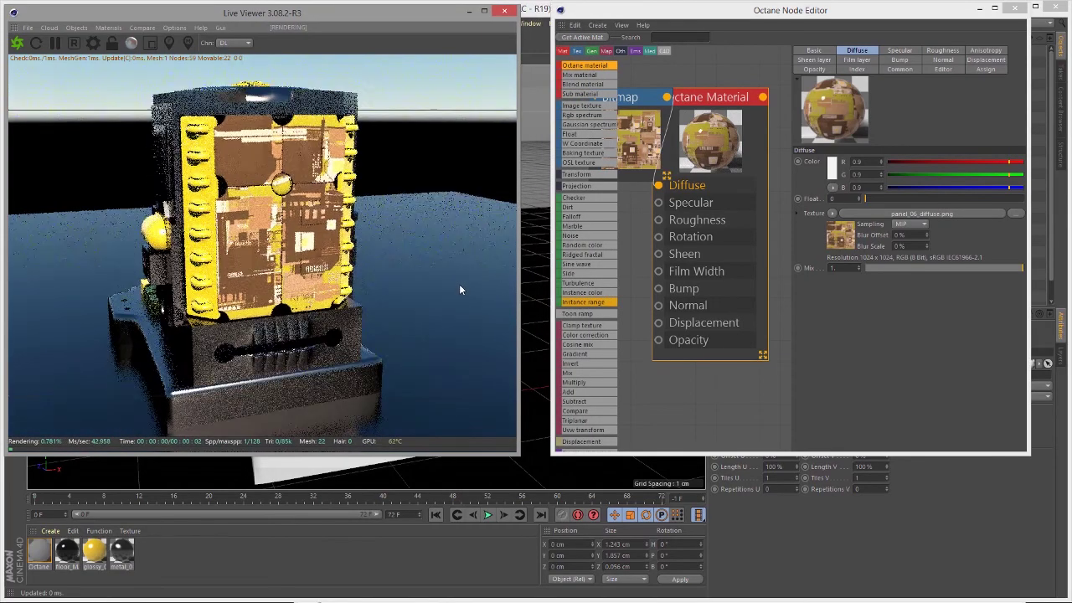
drag(550, 249, 526, 249)
Separate the Bitmap node from the Octane Material node, aligning it to the left of the material
scroll(708, 237, down, 5)
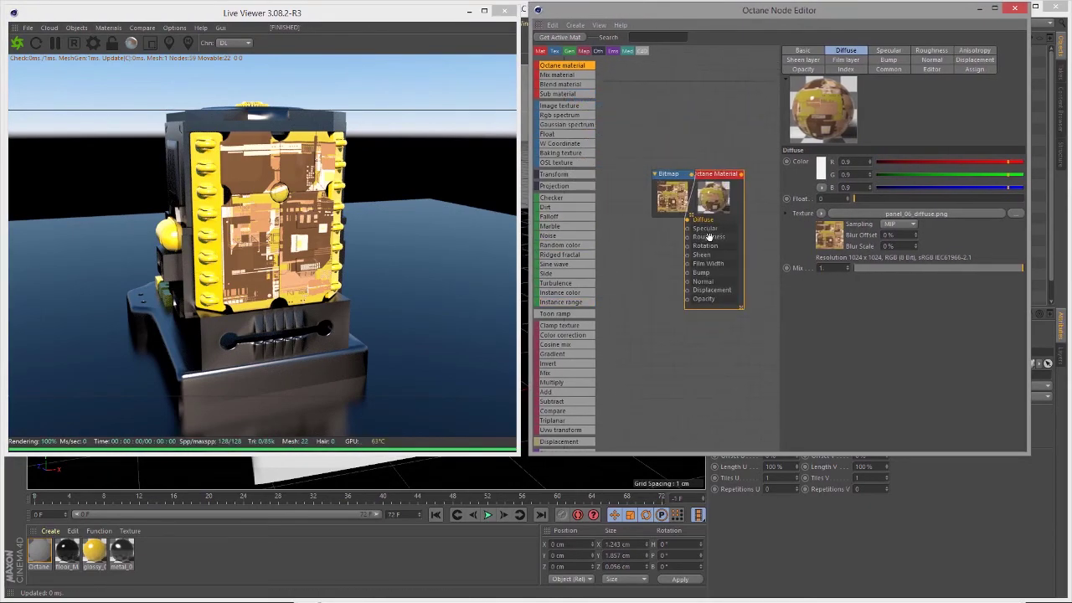
drag(680, 183, 645, 219)
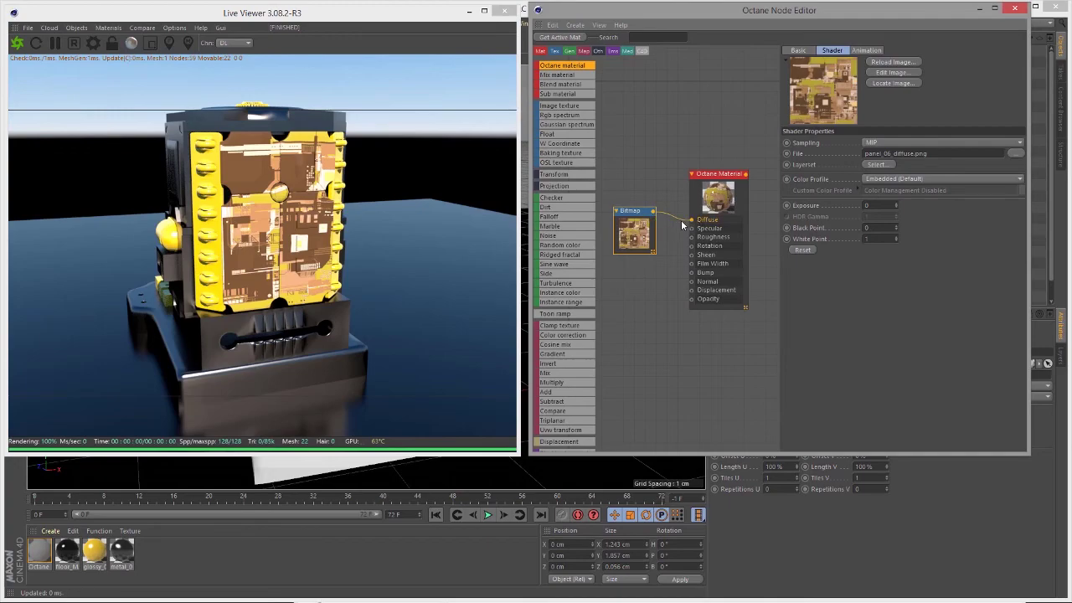
drag(647, 212, 642, 179)
scroll(650, 182, up, 3)
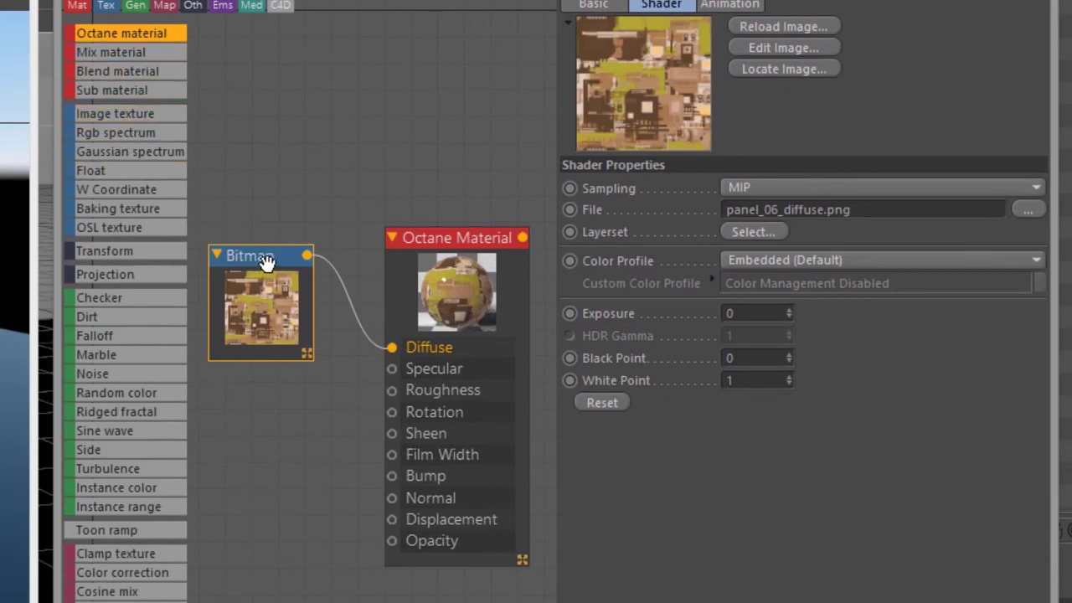
drag(272, 265, 296, 246)
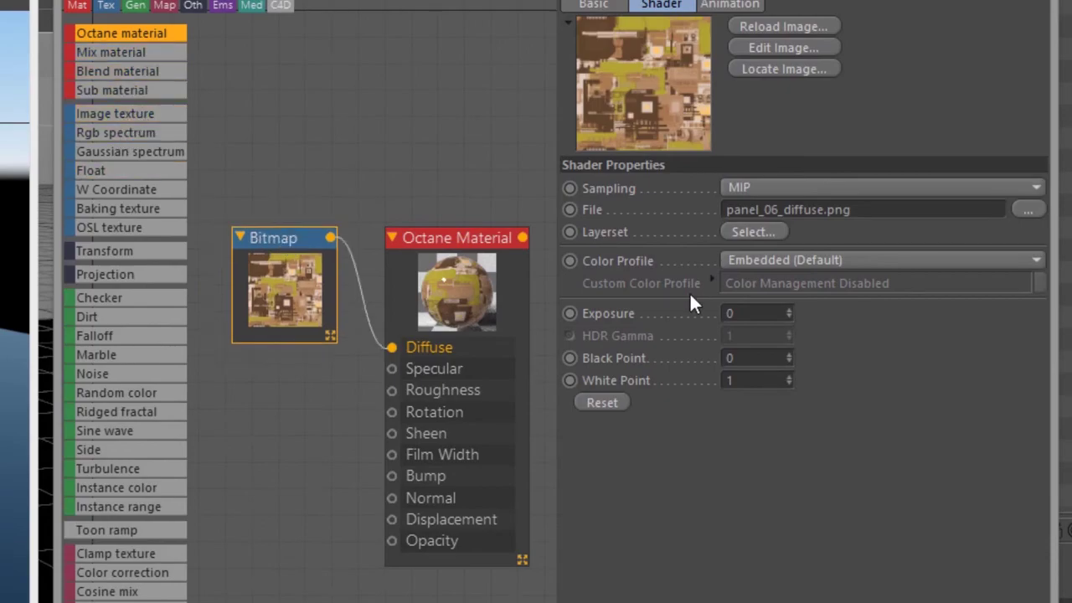
Try the Linear, sRGB and Custom color profiles on the diffuse bitmap and return it to Embedded (Default)
click(757, 260)
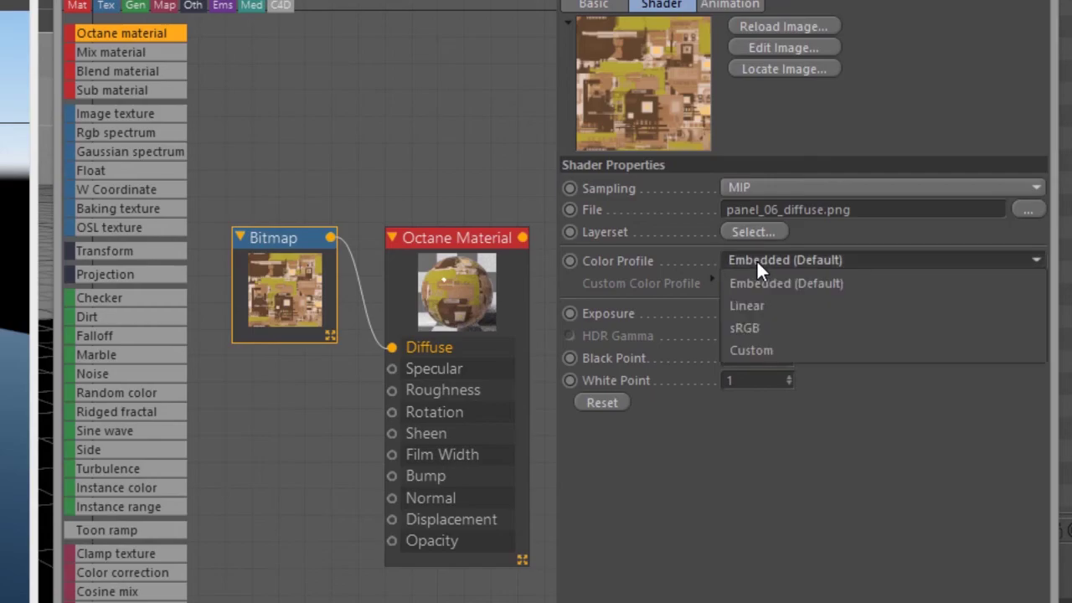
click(754, 306)
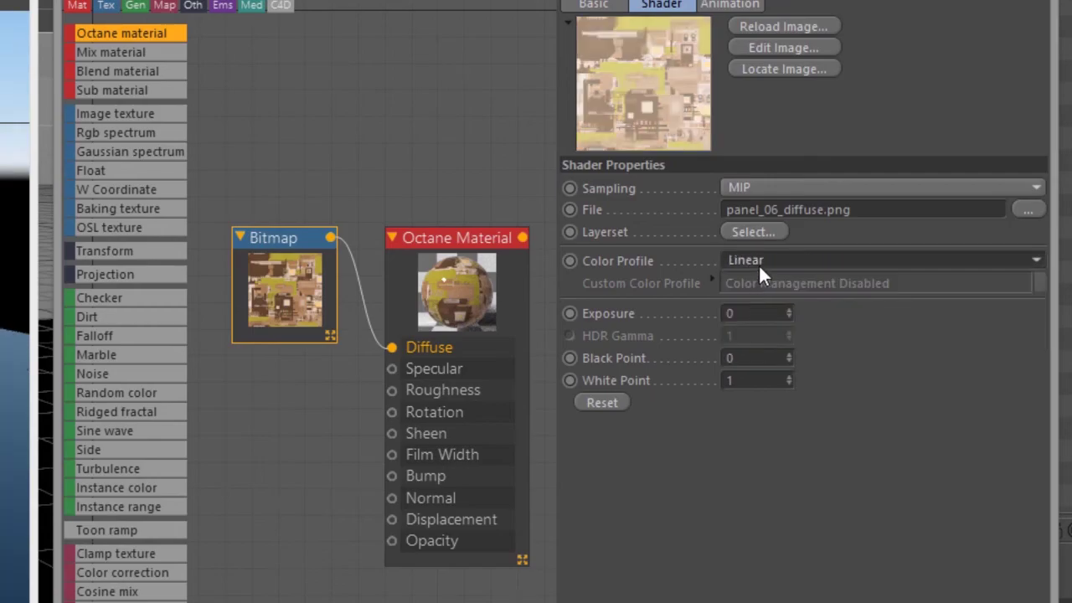
click(762, 259)
click(756, 307)
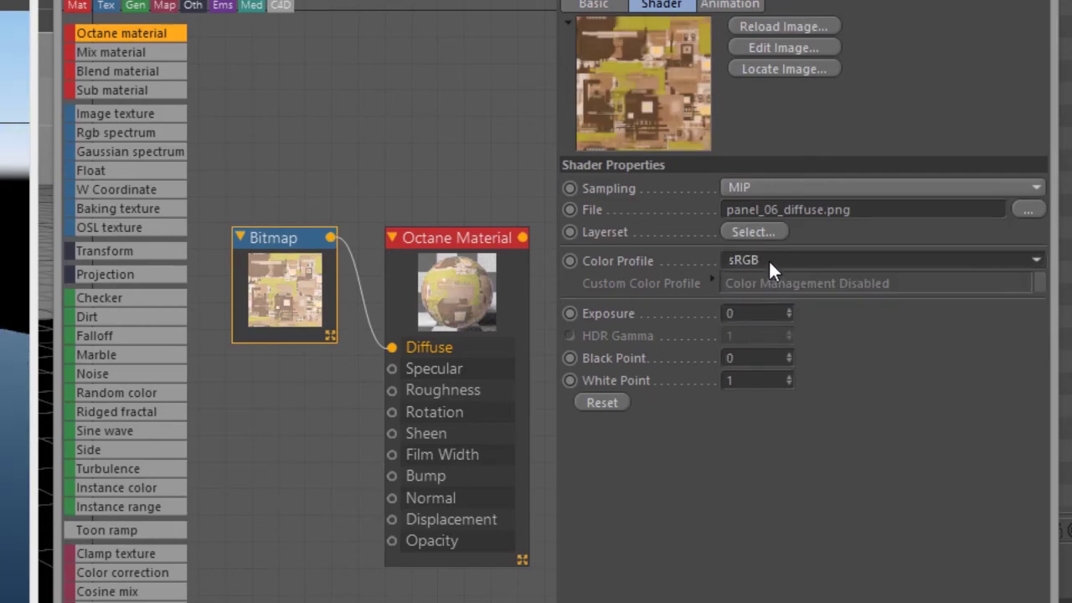
click(769, 260)
click(762, 345)
click(759, 266)
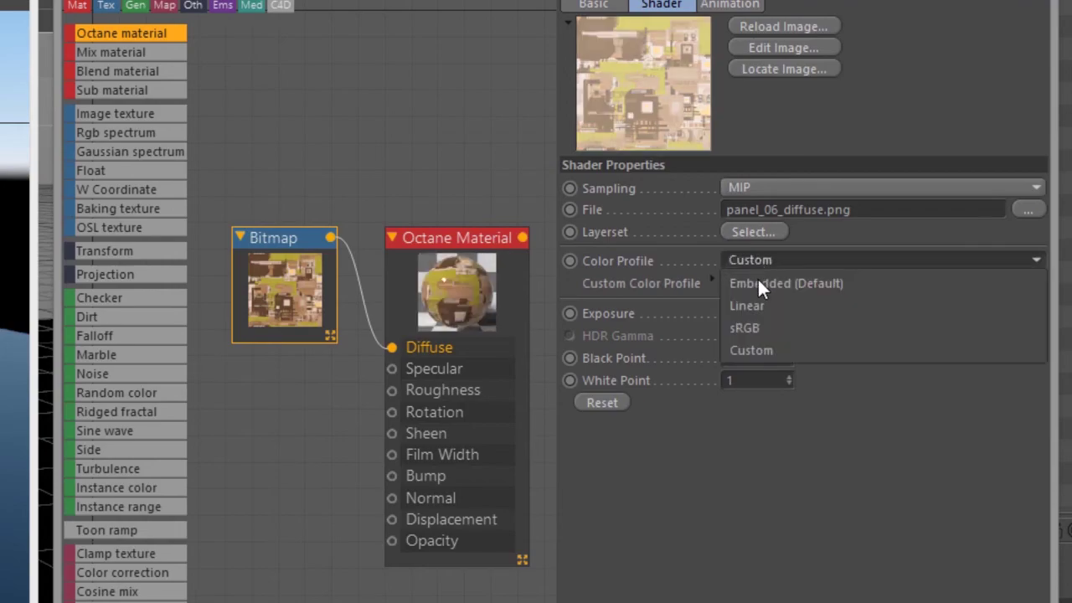
click(761, 287)
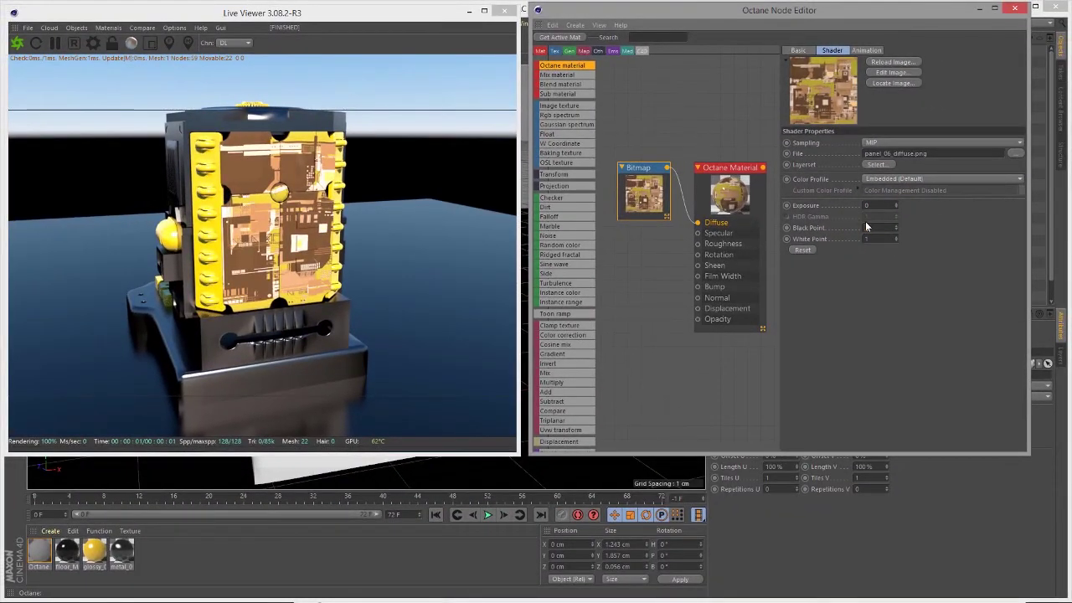
Set the diffuse bitmap's Black Point to 0.5 and resend the scene to restart the live render
click(867, 226)
text(.5)
key(Return)
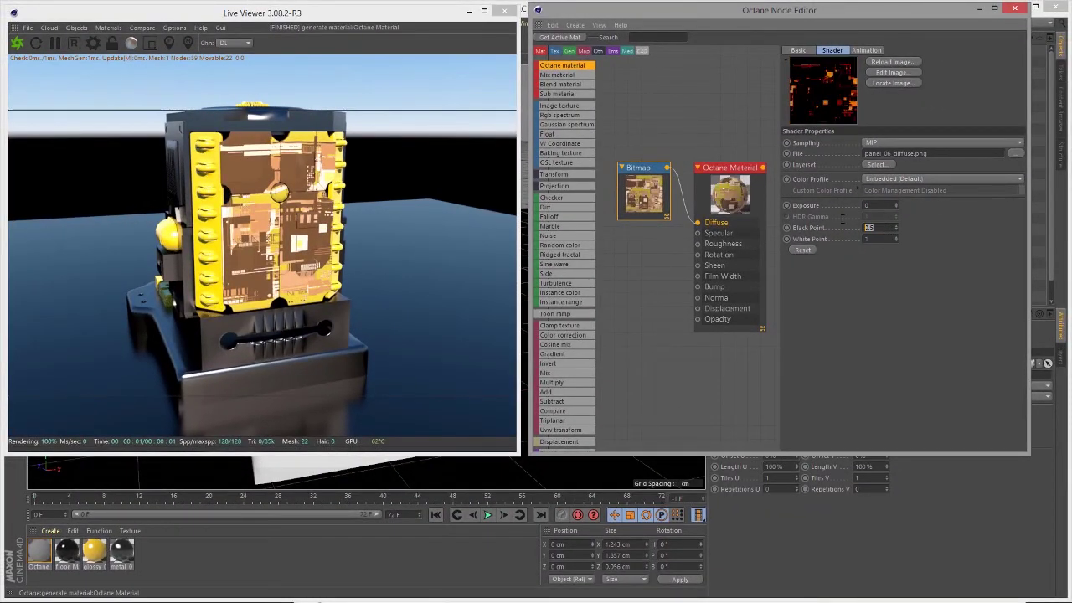
drag(386, 192, 277, 180)
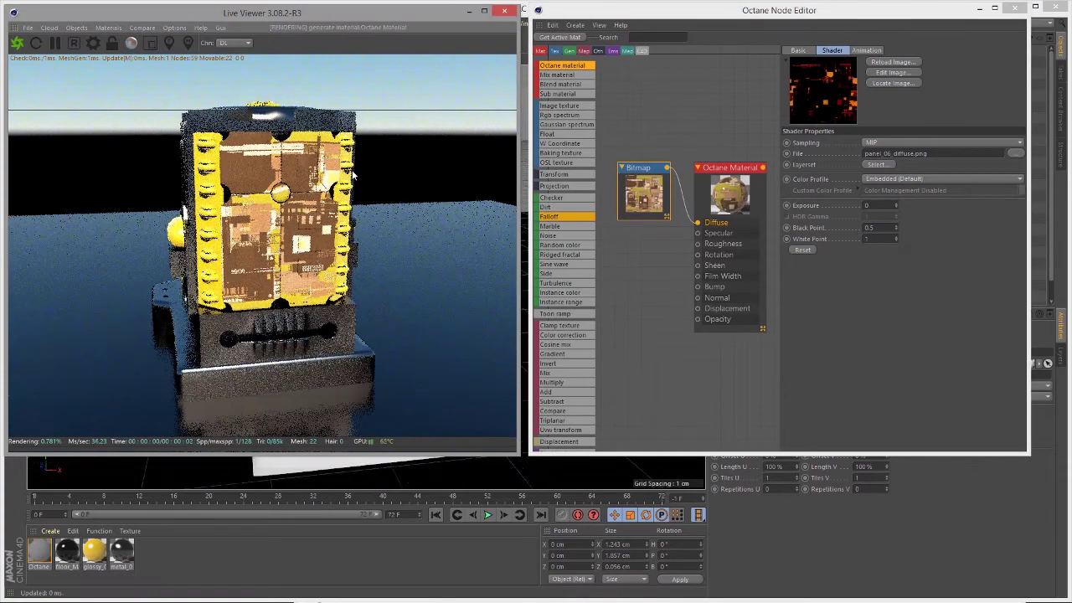
click(23, 44)
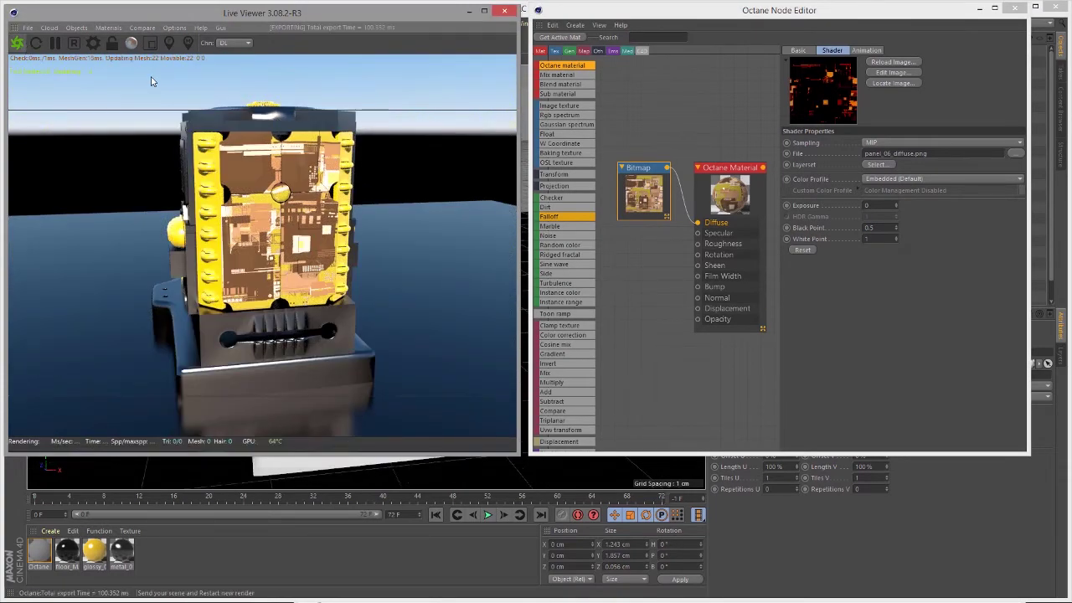
Set the diffuse bitmap's Black Point back to 0
drag(876, 227, 798, 227)
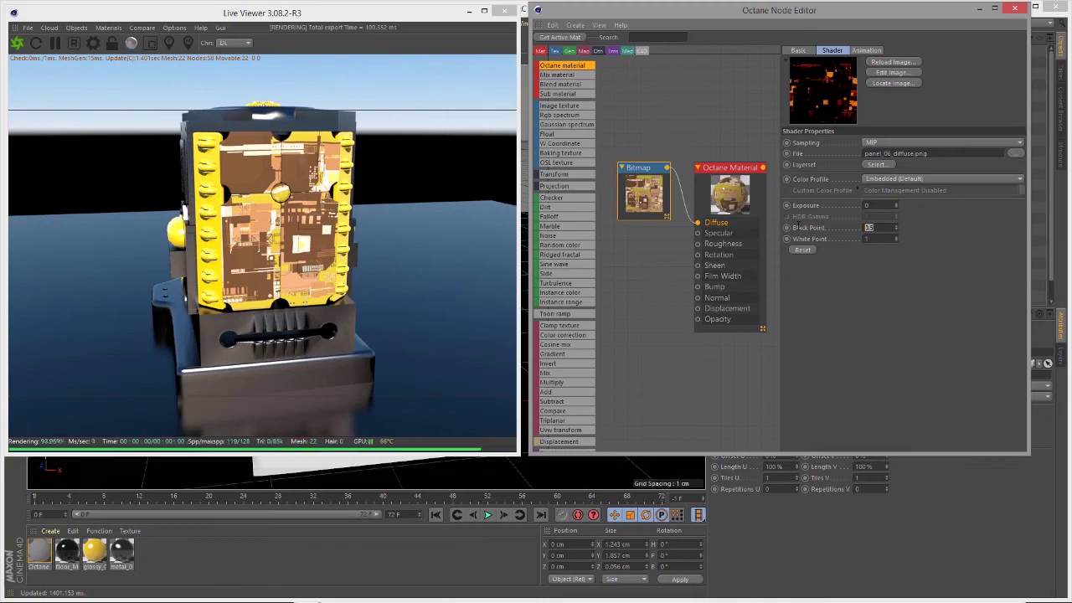
text(0)
key(Return)
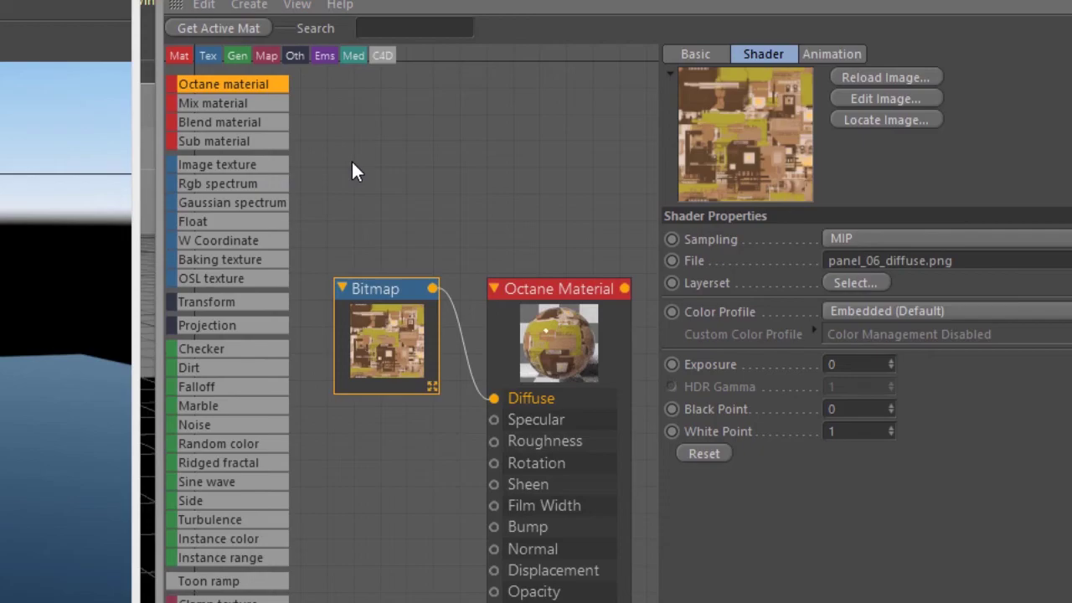
Add an Image texture node below the Bitmap node and give it the Bitmap's file, panel_06_diffuse.png
click(240, 165)
drag(378, 528, 352, 466)
click(371, 289)
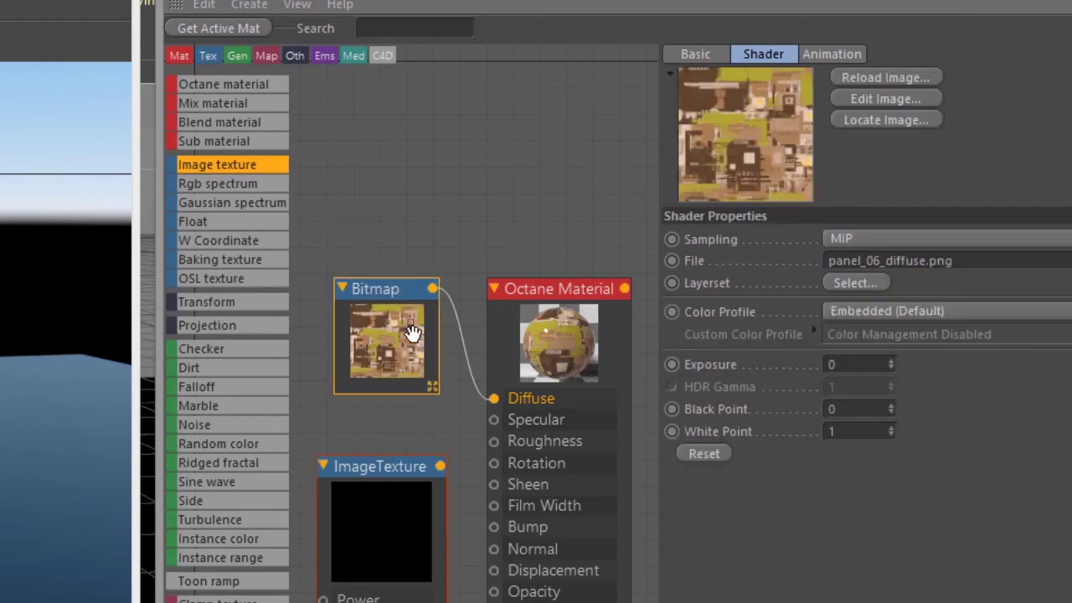
drag(964, 262, 669, 265)
key(ctrl+c)
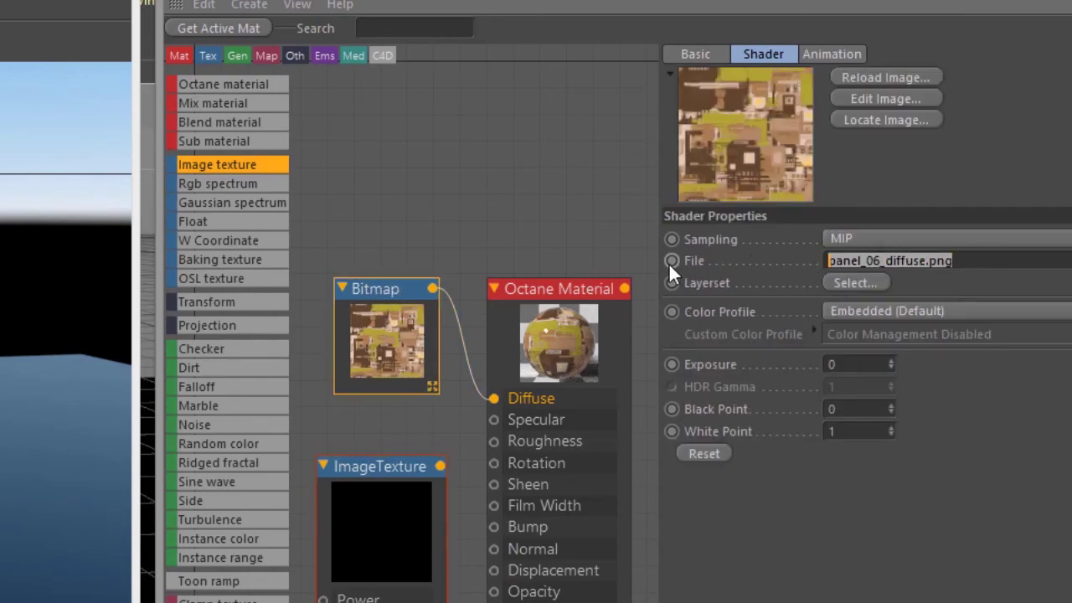
click(368, 467)
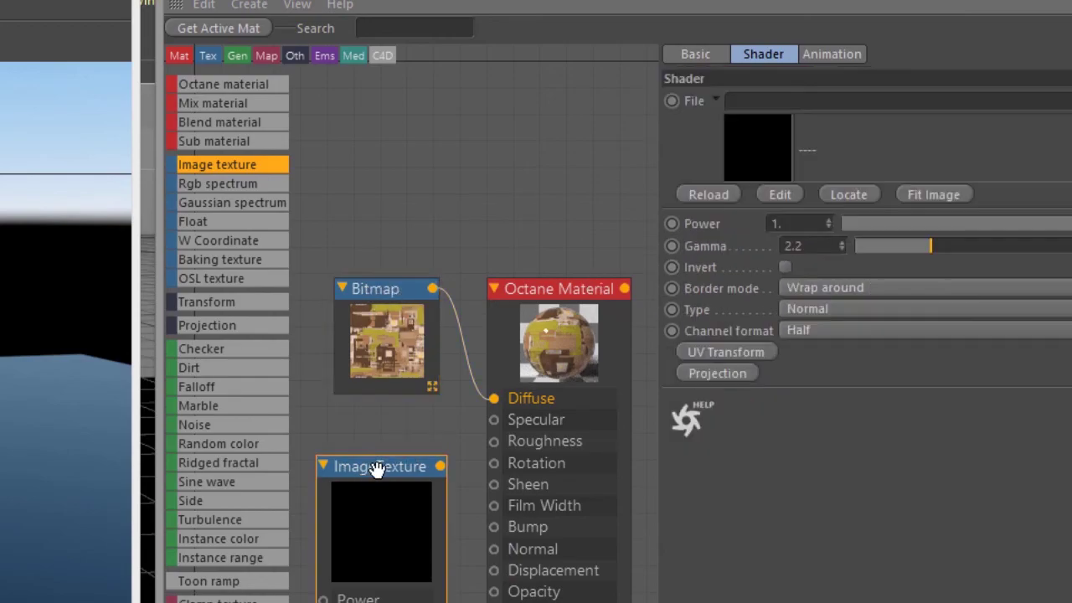
key(ctrl+v)
key(Return)
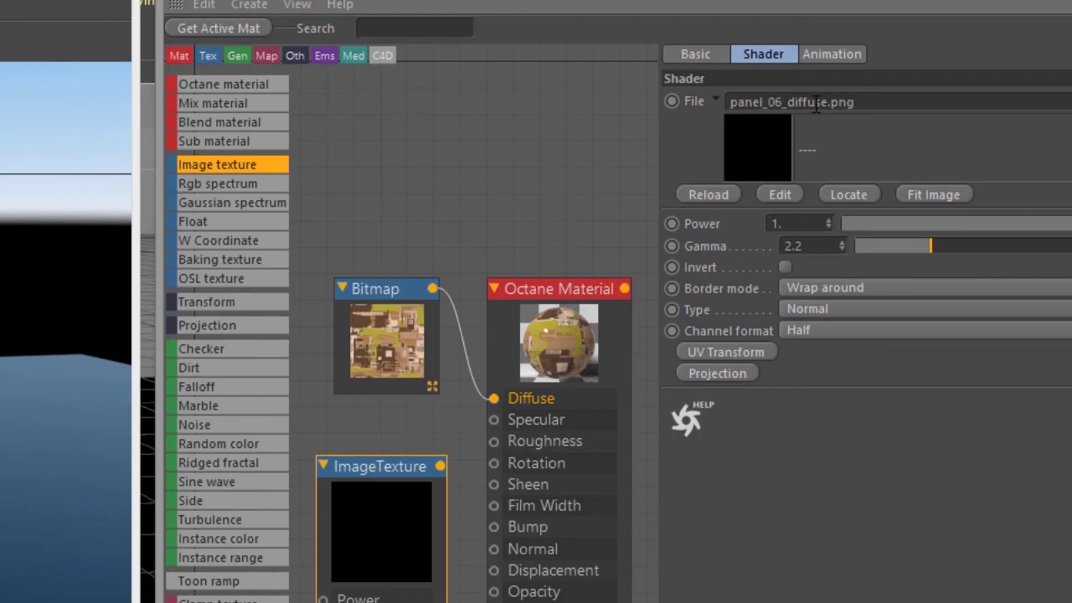
Connect the ImageTexture to the material's Diffuse channel in place of the Bitmap, and arrange it beside the material with the Bitmap above
click(418, 441)
drag(441, 466, 494, 399)
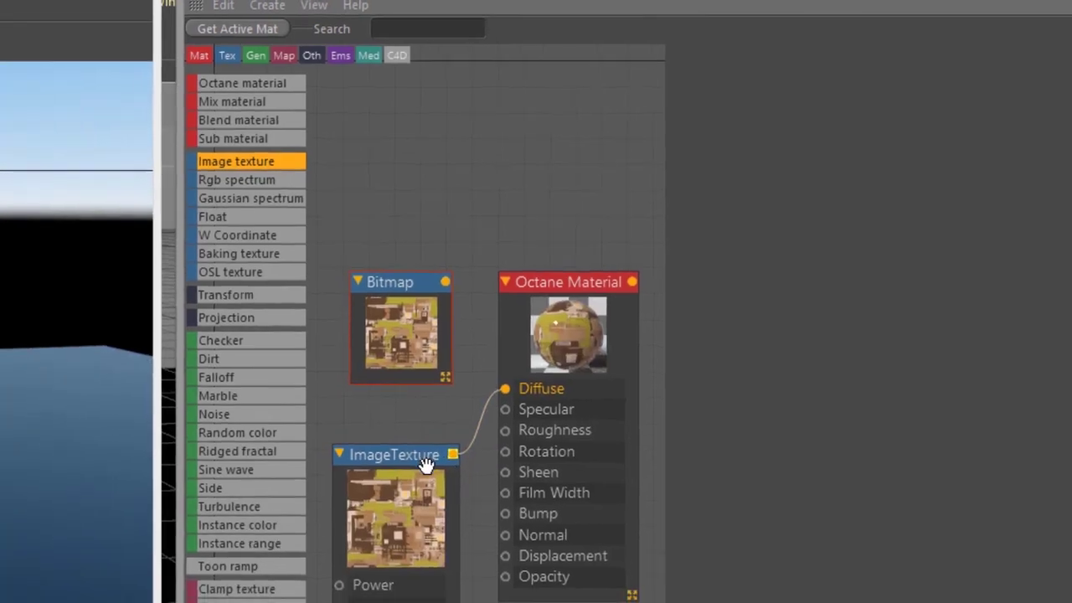
drag(426, 464, 425, 412)
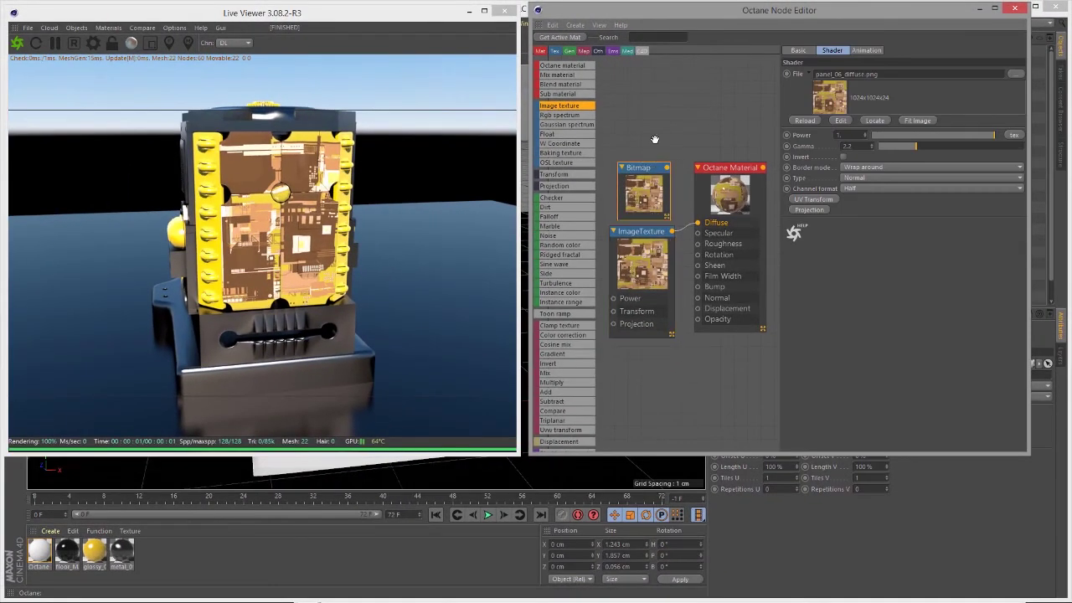
drag(644, 168, 673, 70)
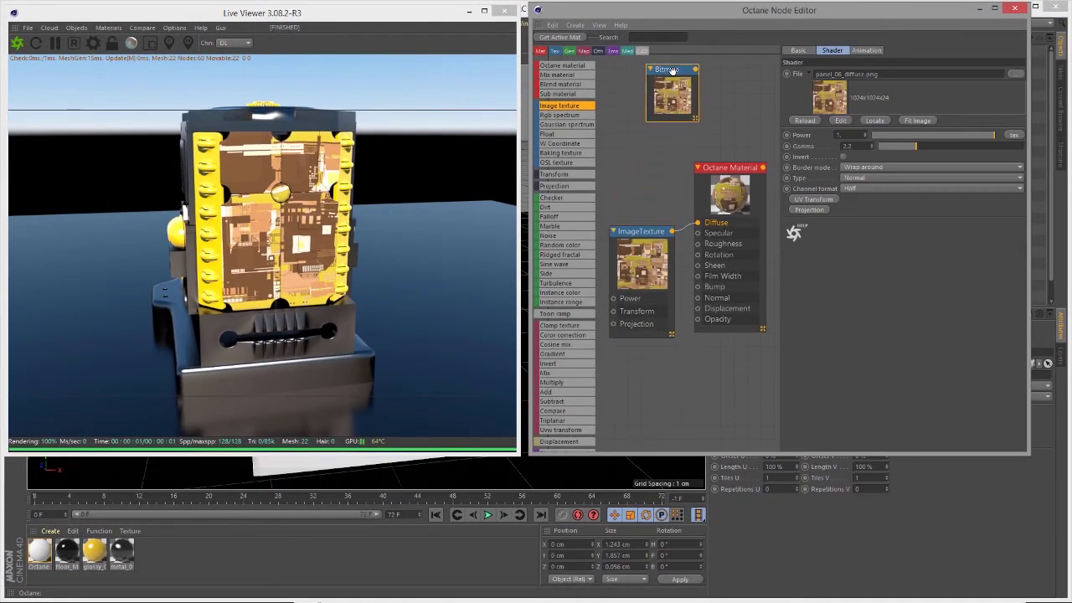
drag(651, 239, 649, 167)
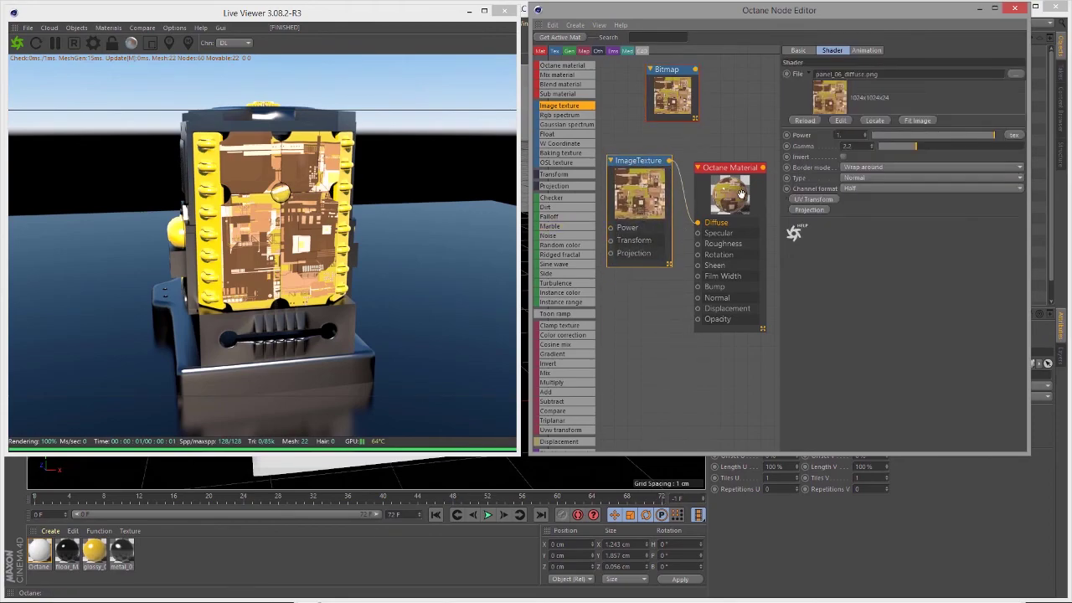
Check the Type options of the diffuse ImageTexture and keep Normal
click(850, 179)
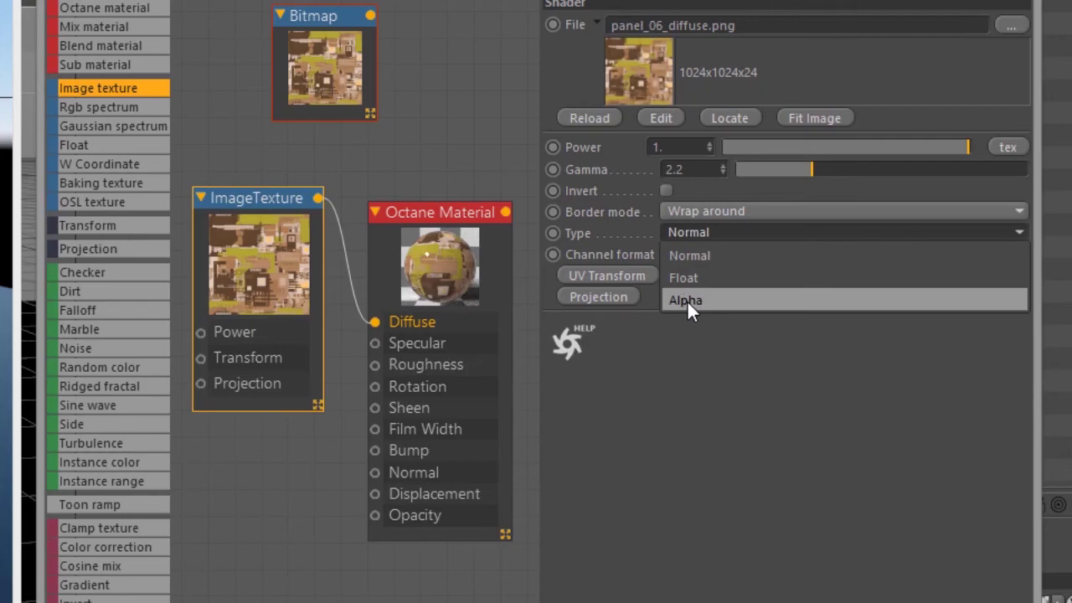
click(692, 256)
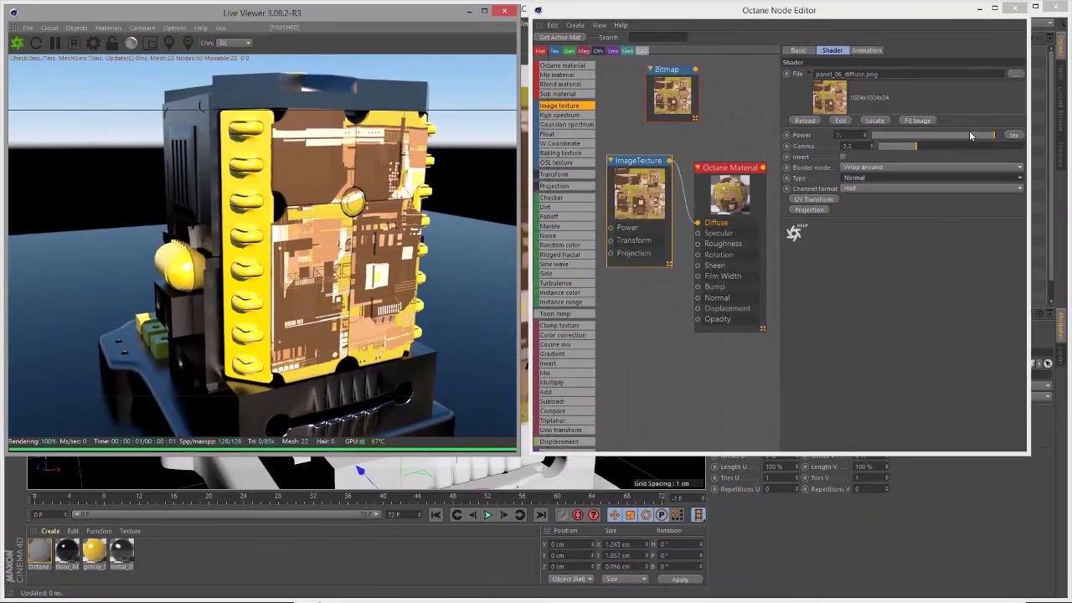
Adjust the diffuse ImageTexture's Power to about 0.71 and Gamma to about 1.69, trying Invert and switching it off again
drag(921, 143, 895, 155)
drag(955, 140, 1016, 142)
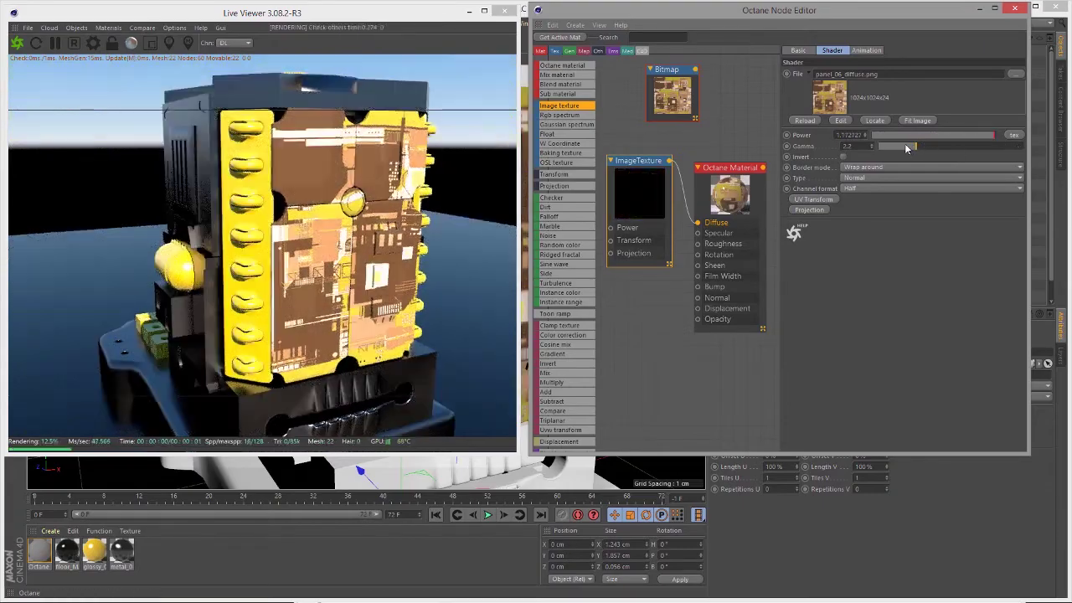
mouse_move(916, 146)
mouse_down()
mouse_move(901, 146)
mouse_move(960, 146)
mouse_move(902, 146)
mouse_up()
click(844, 158)
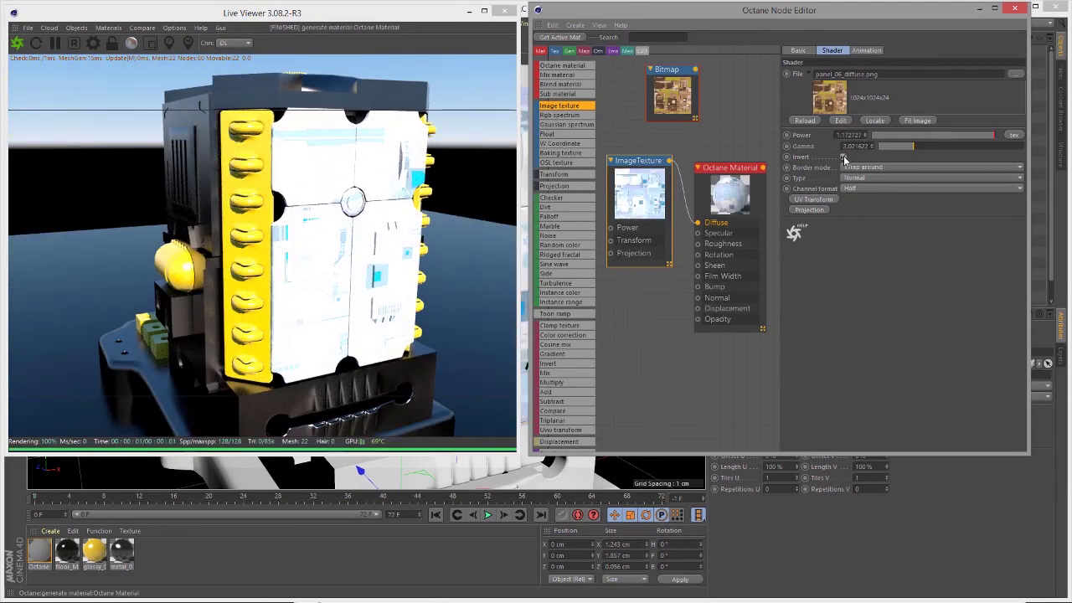
click(843, 158)
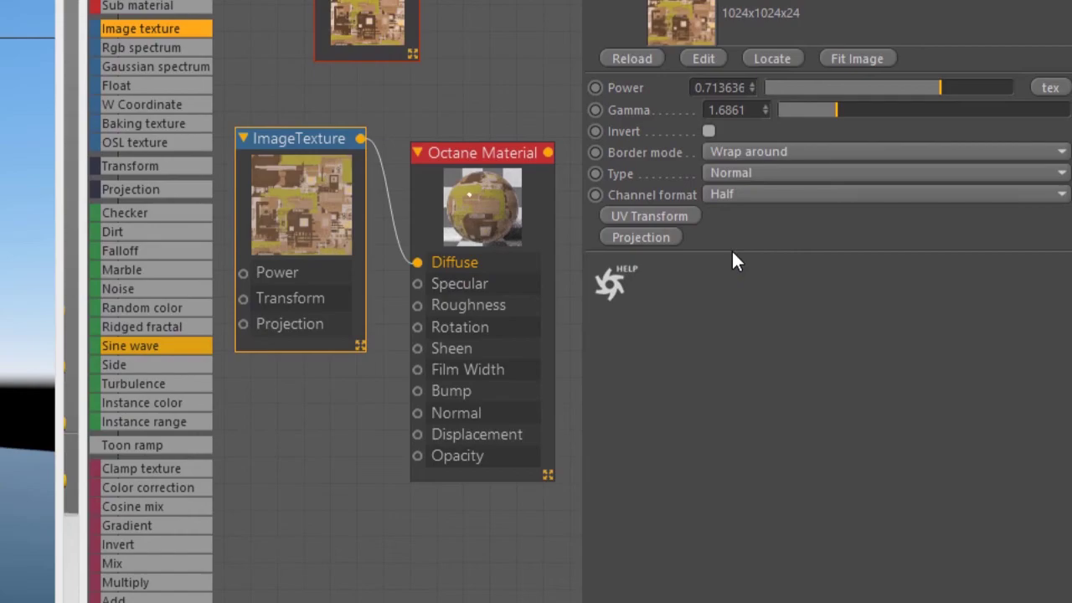
Try the Auto, Uint8 and Float channel formats on the diffuse ImageTexture and return it to Half
click(748, 191)
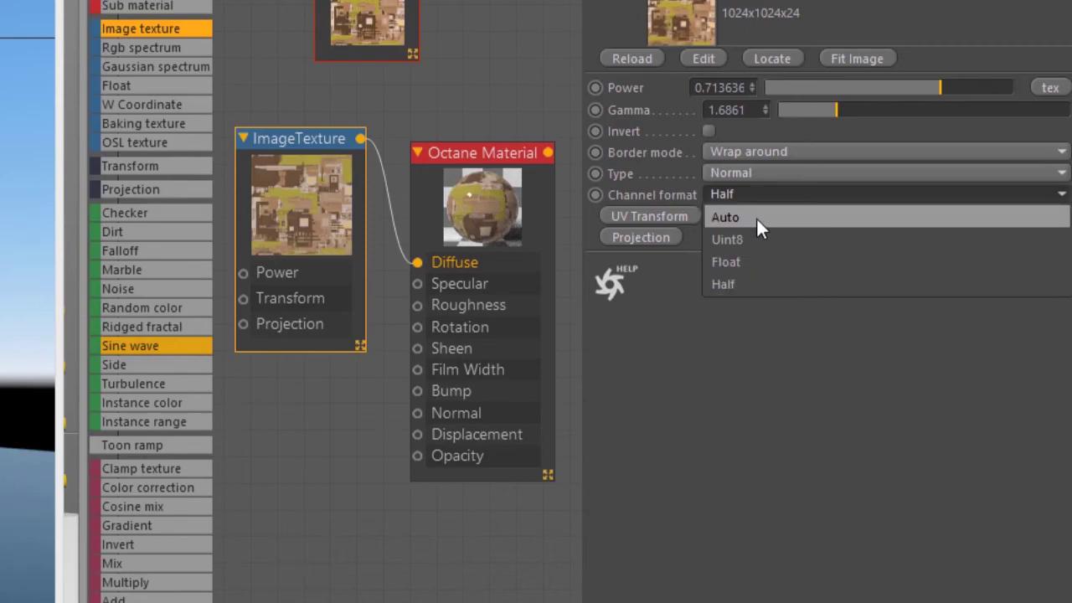
click(757, 218)
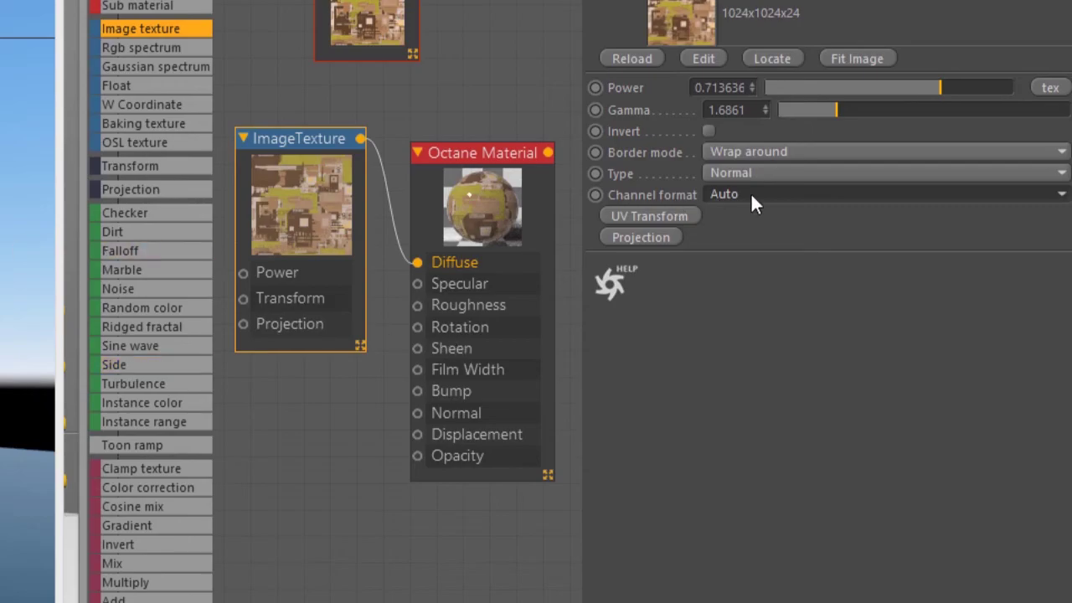
click(777, 195)
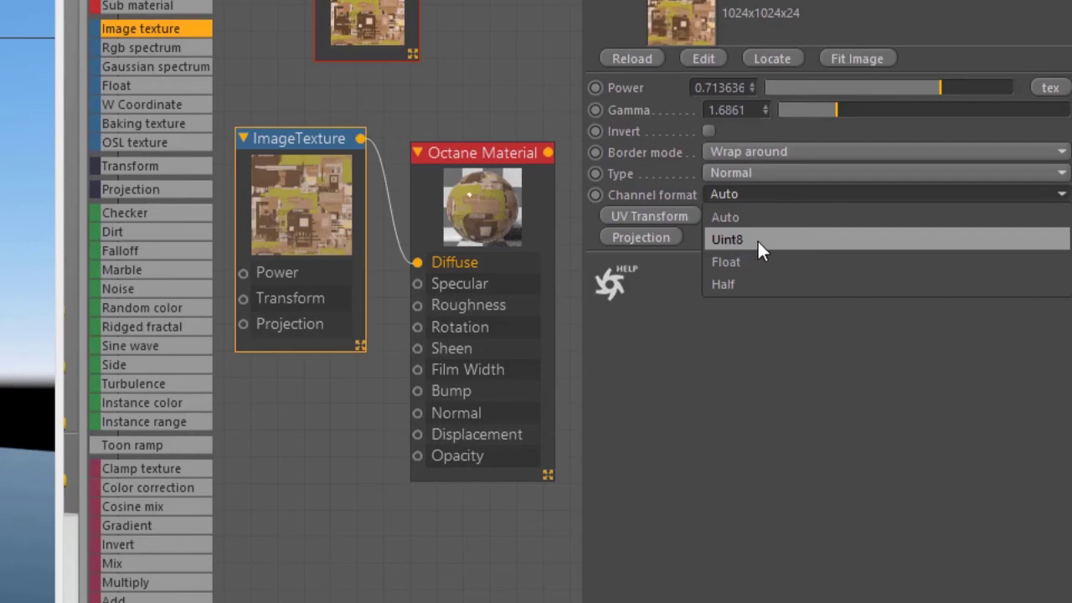
click(759, 240)
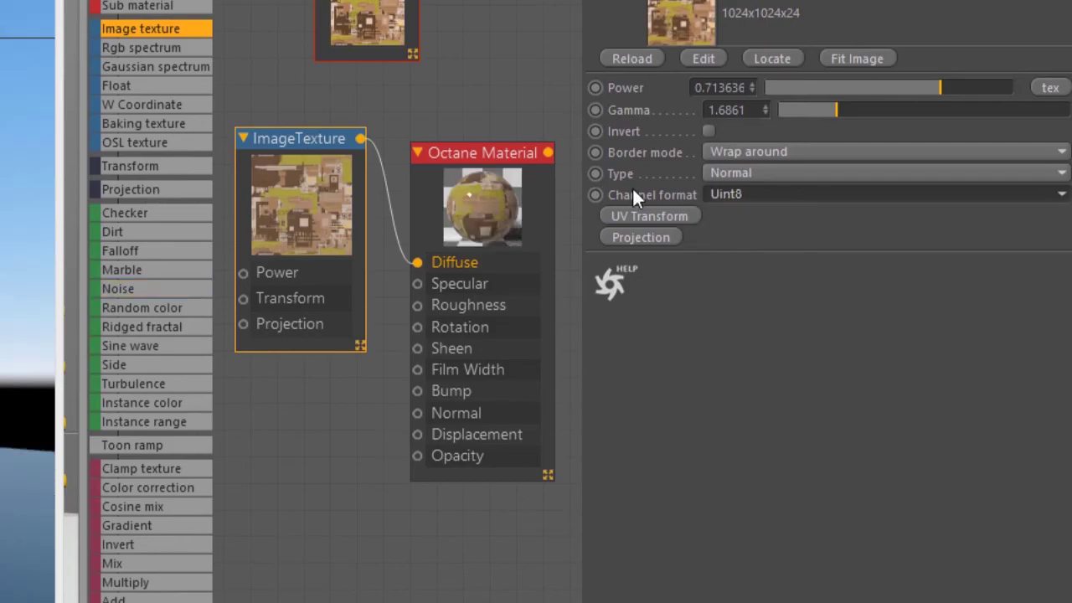
click(765, 195)
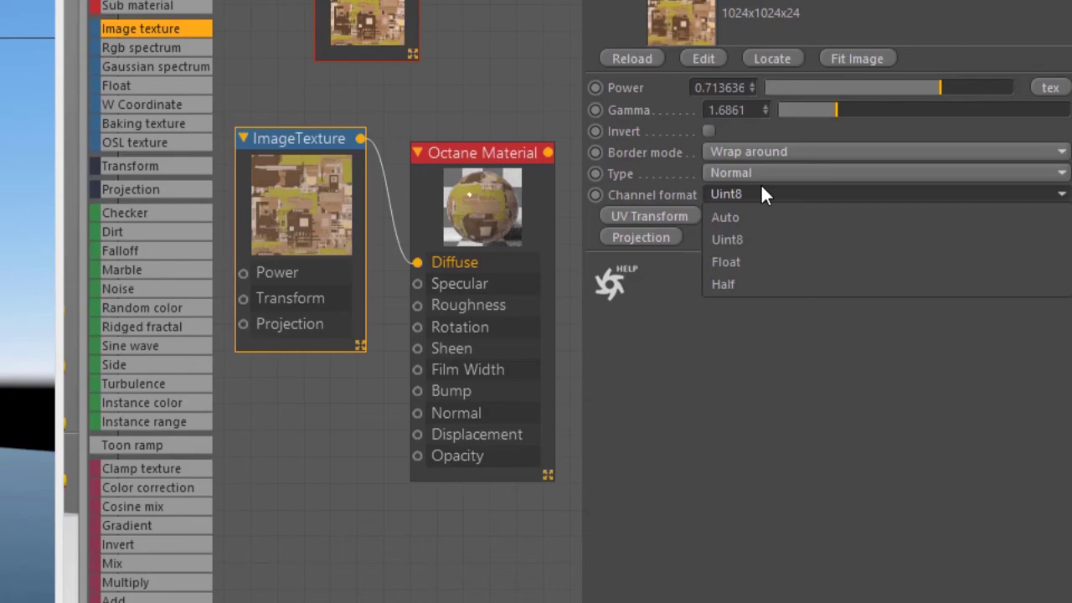
click(752, 262)
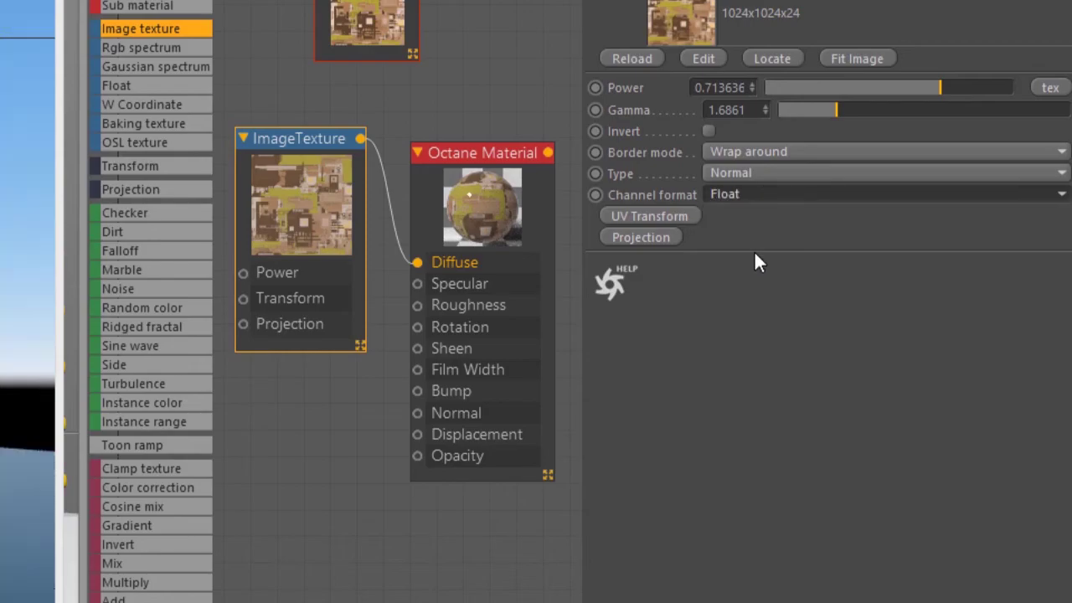
click(745, 194)
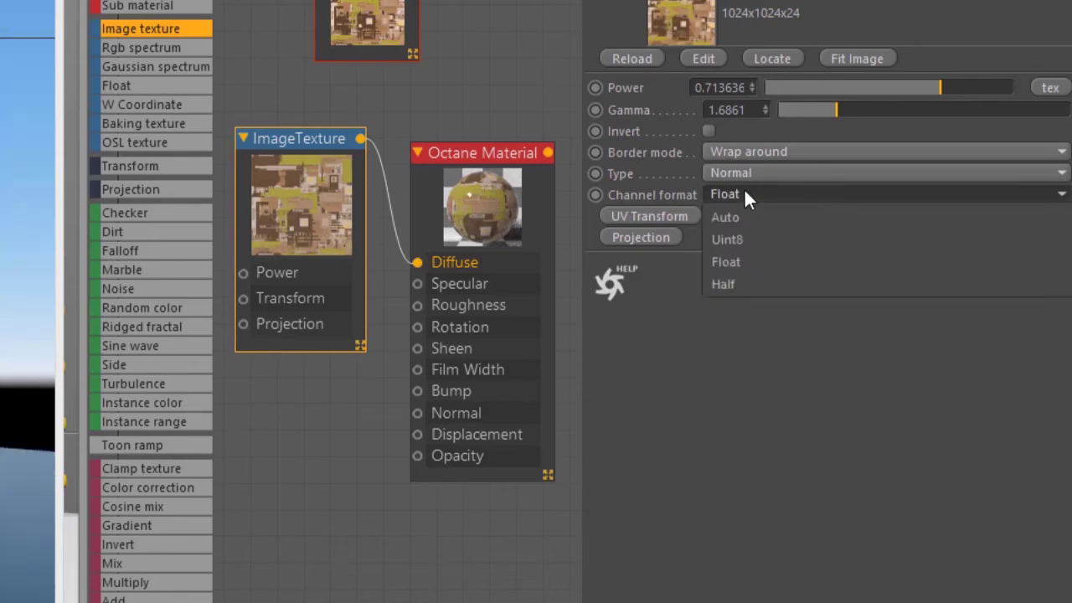
click(748, 288)
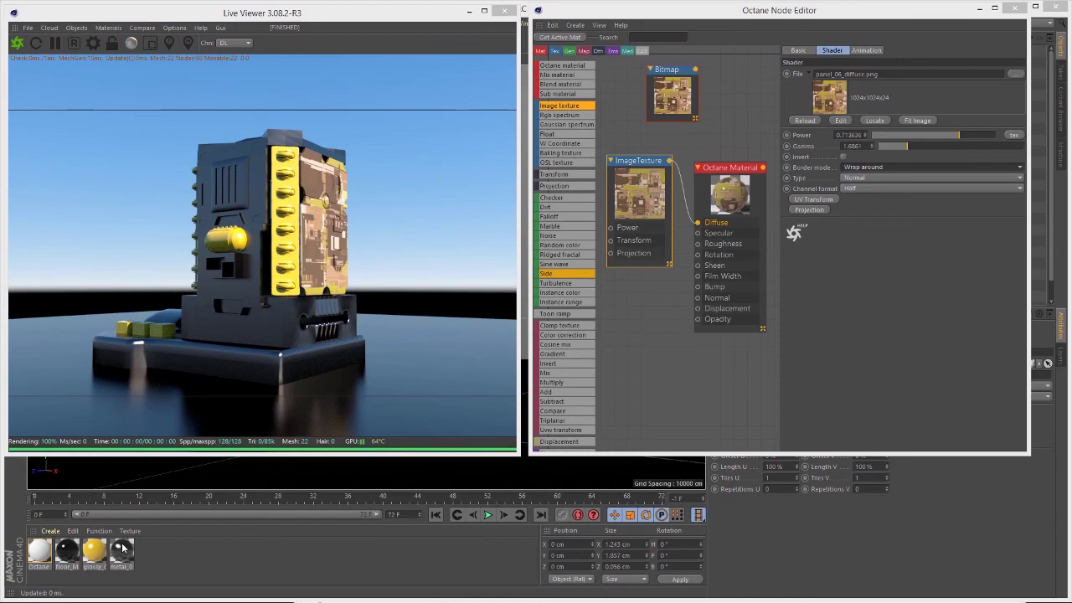
Open the metal_01_MAT material in the Node Editor and add an Image texture node above its FloatTexture nodes
alt+right_drag(690, 294, 572, 256)
alt+middle_drag(600, 339, 571, 253)
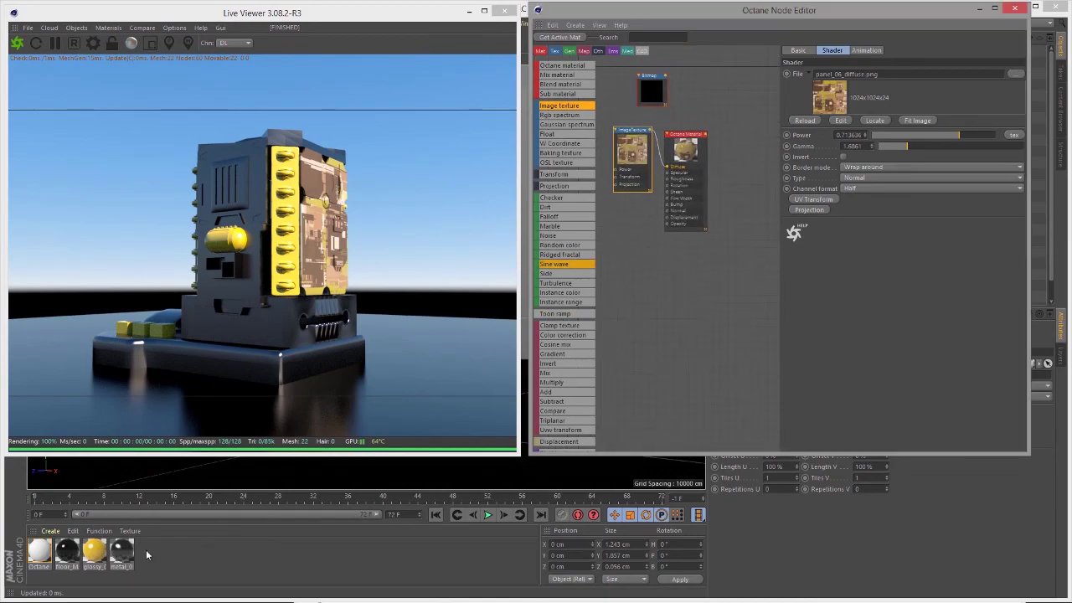
click(121, 550)
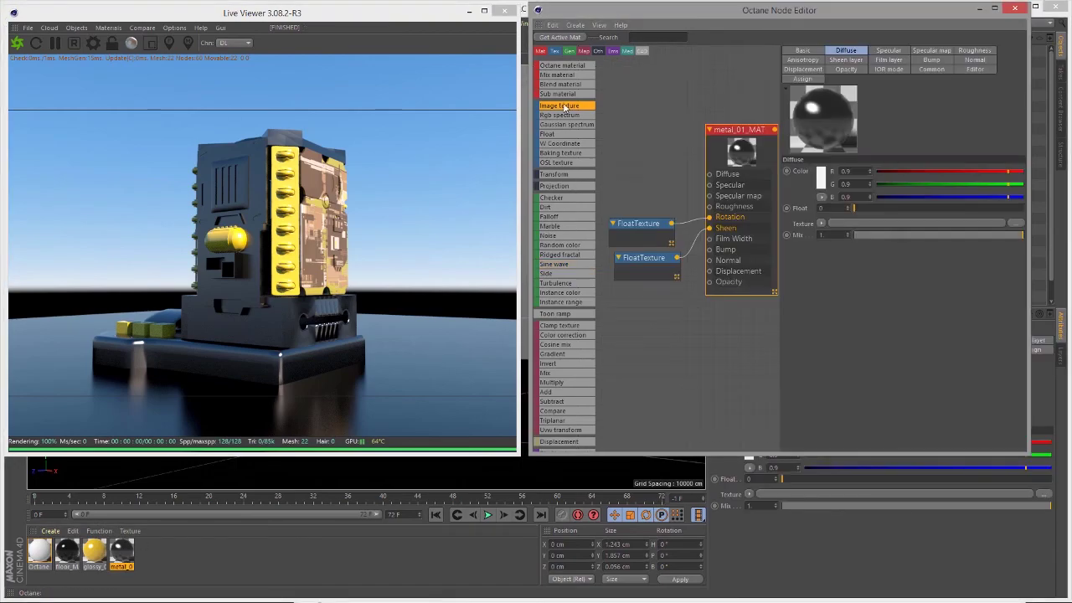
drag(646, 129, 640, 96)
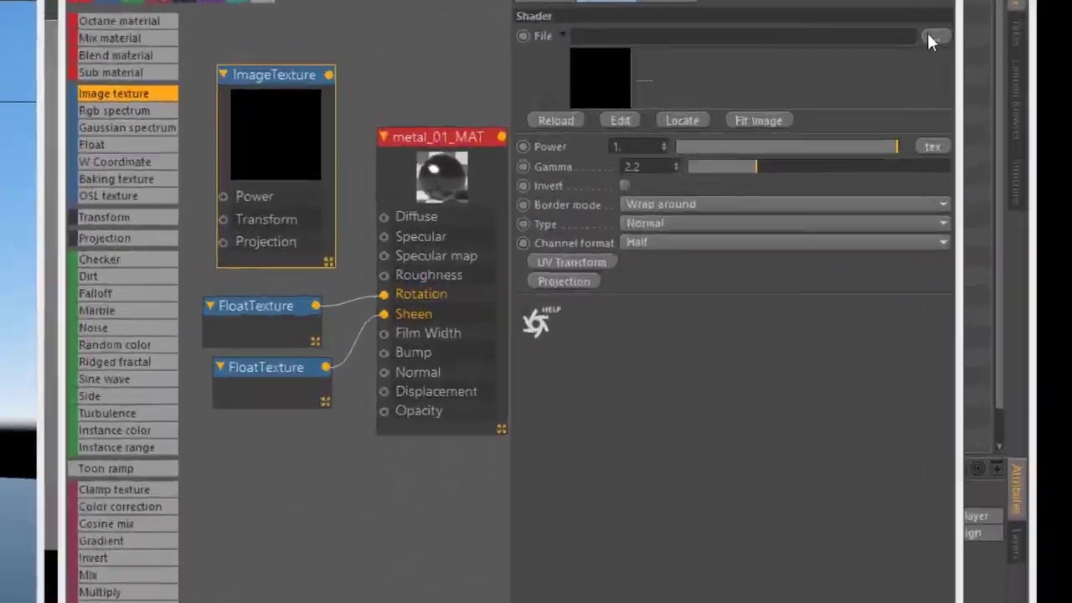
Load panel_06_noise.png into the new ImageTexture node and accept copying the image to the project location
click(1011, 73)
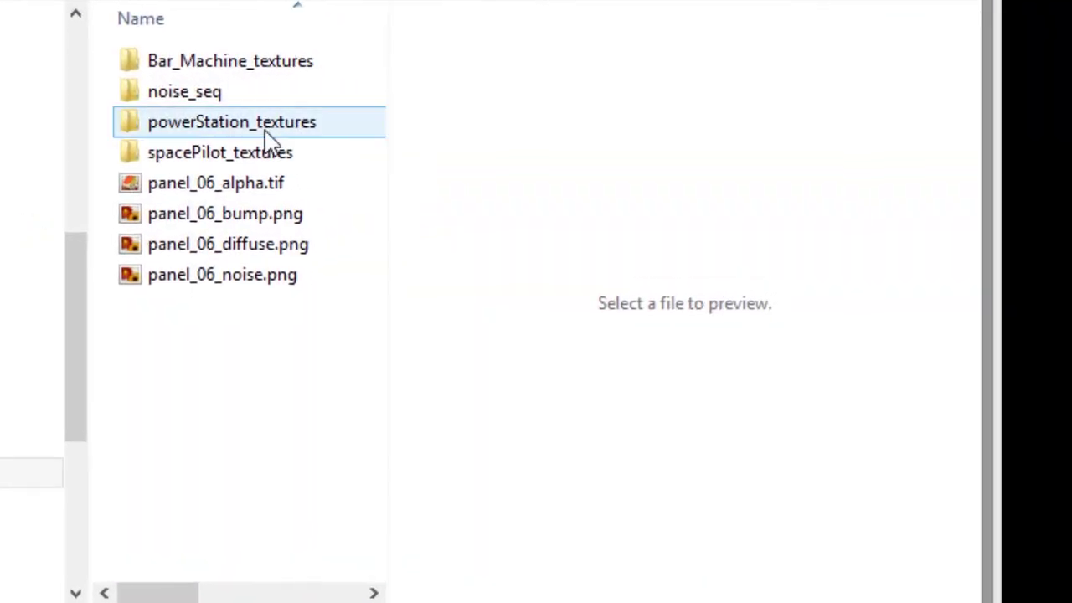
click(289, 281)
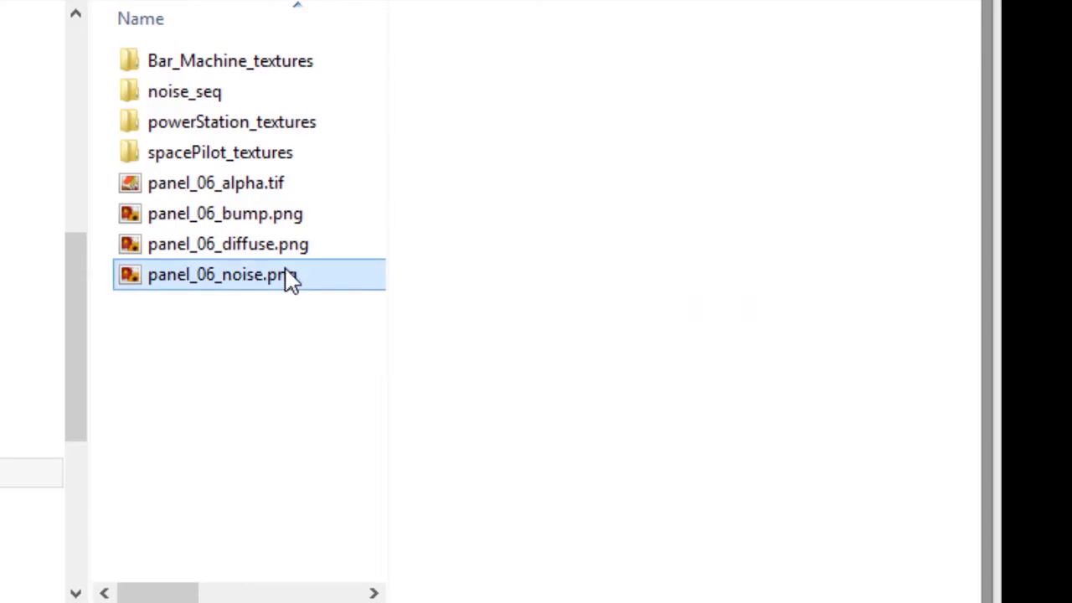
key(Return)
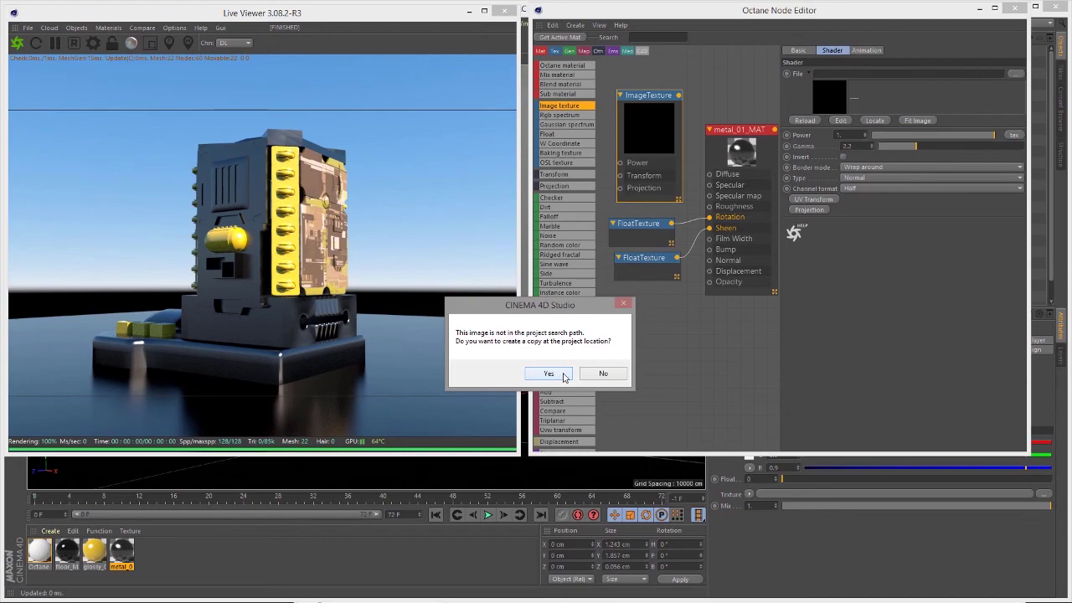
click(563, 376)
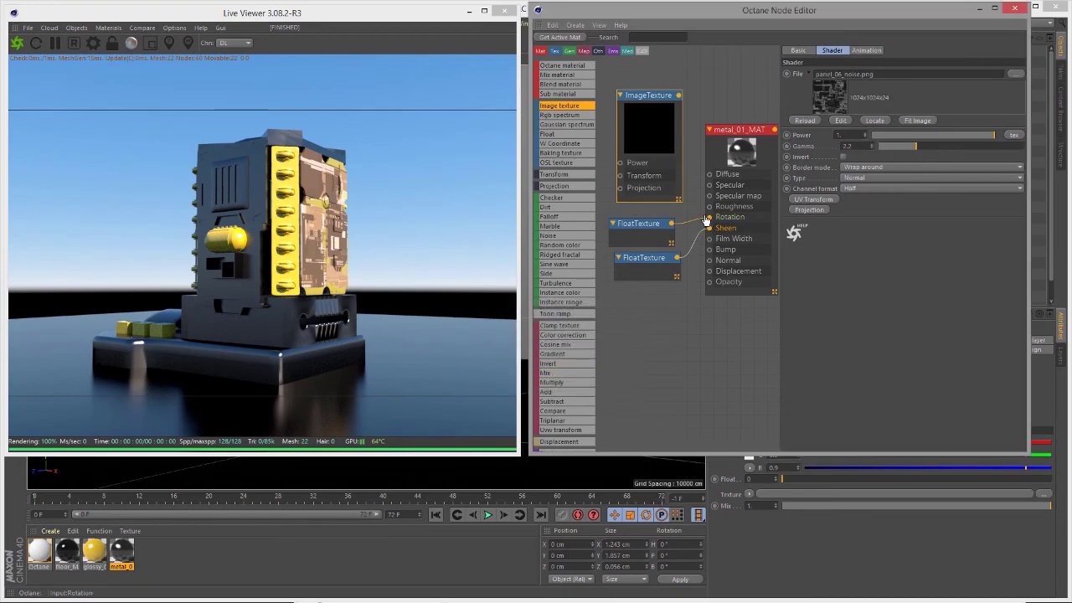
Connect the noise ImageTexture to metal_01_MAT's Roughness channel, position it above the FloatTexture nodes and keep its shader settings displayed
drag(680, 99, 659, 101)
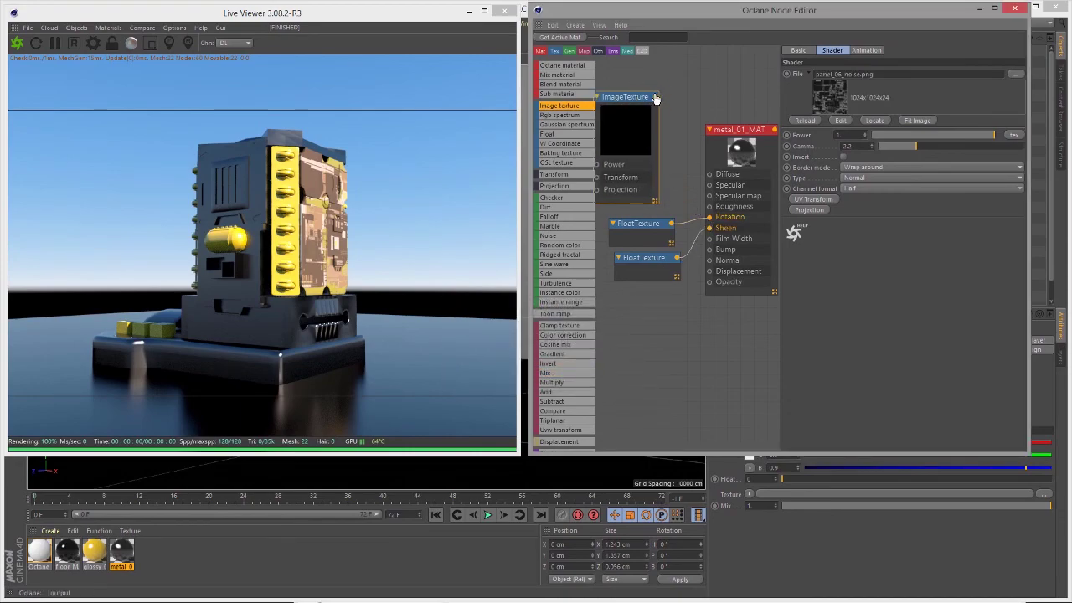
drag(671, 143, 709, 207)
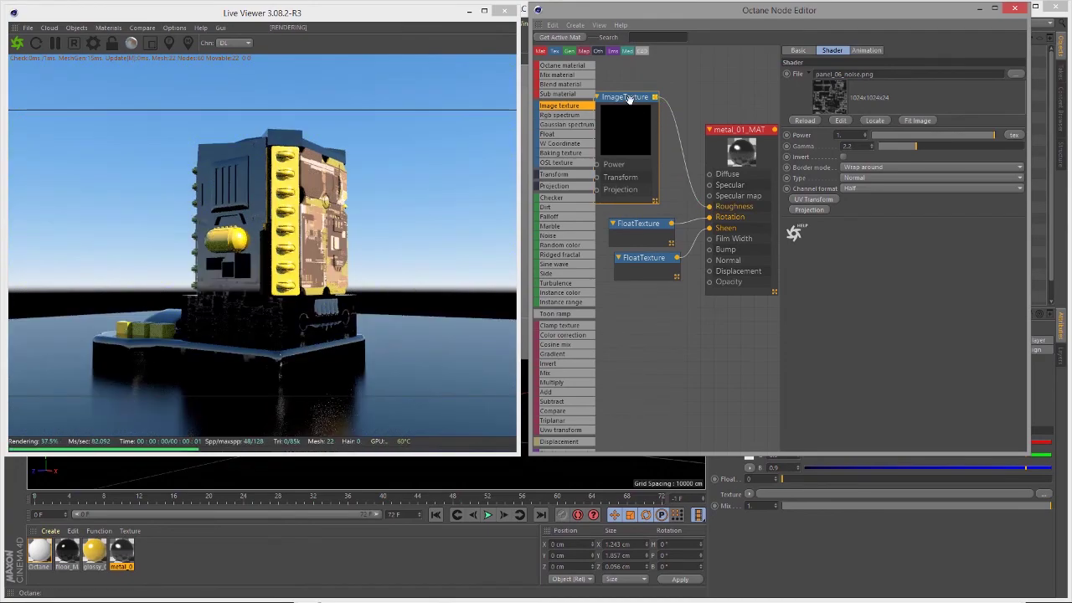
drag(634, 98, 657, 98)
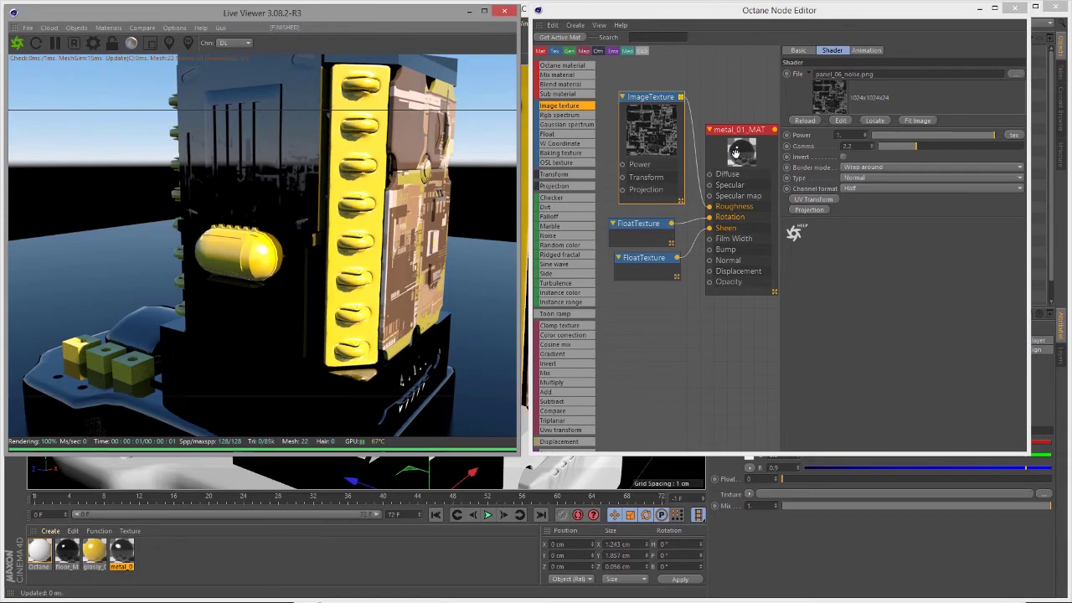
click(741, 131)
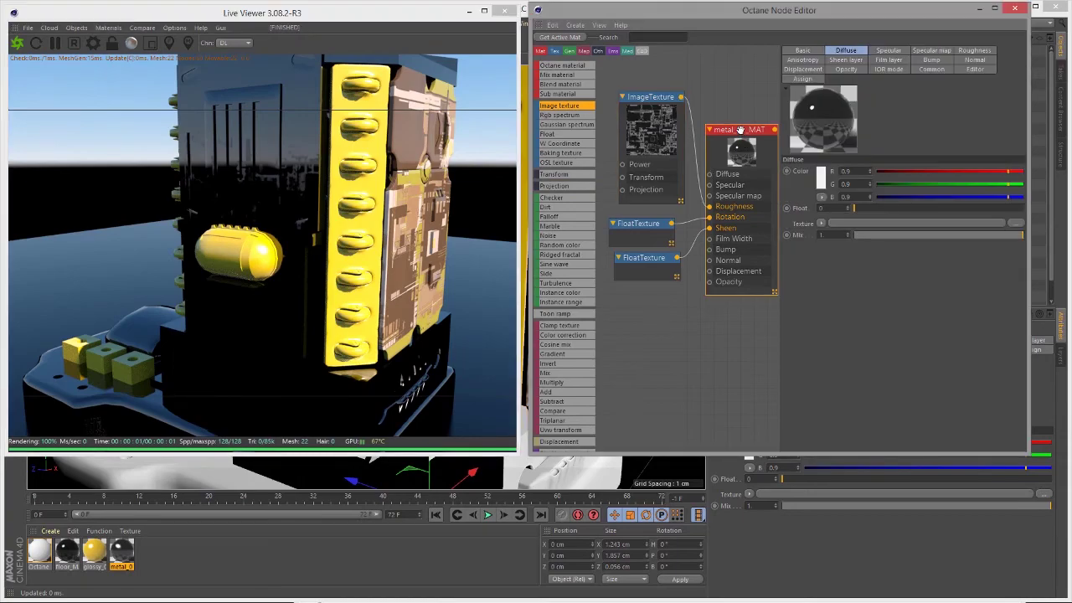
click(653, 99)
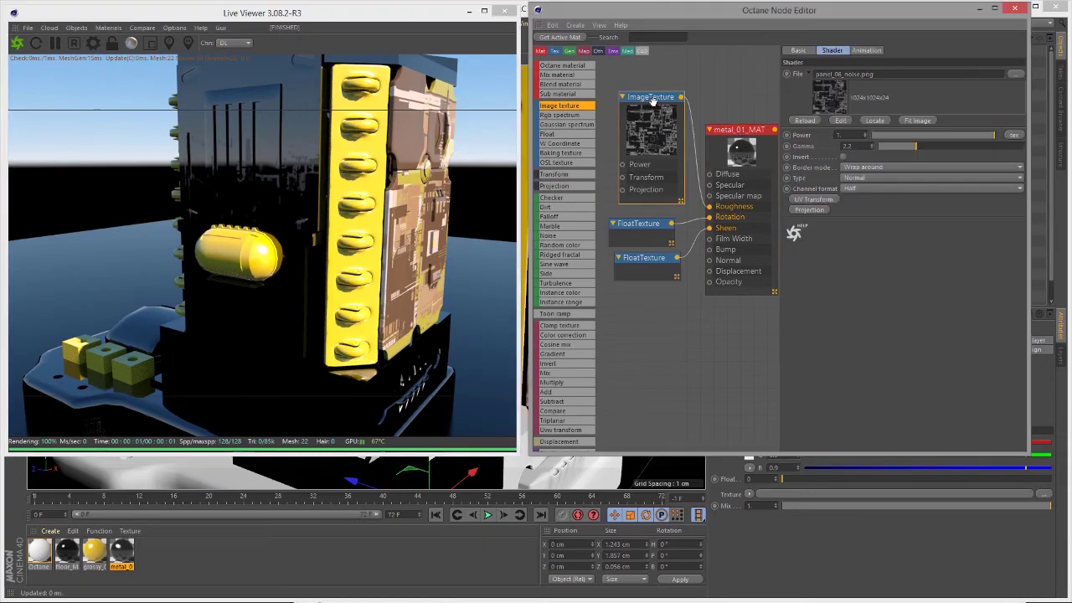
Set the noise ImageTexture's Type to Float and examine the roughness pattern on the metal tower's front in the Live Viewer
click(885, 177)
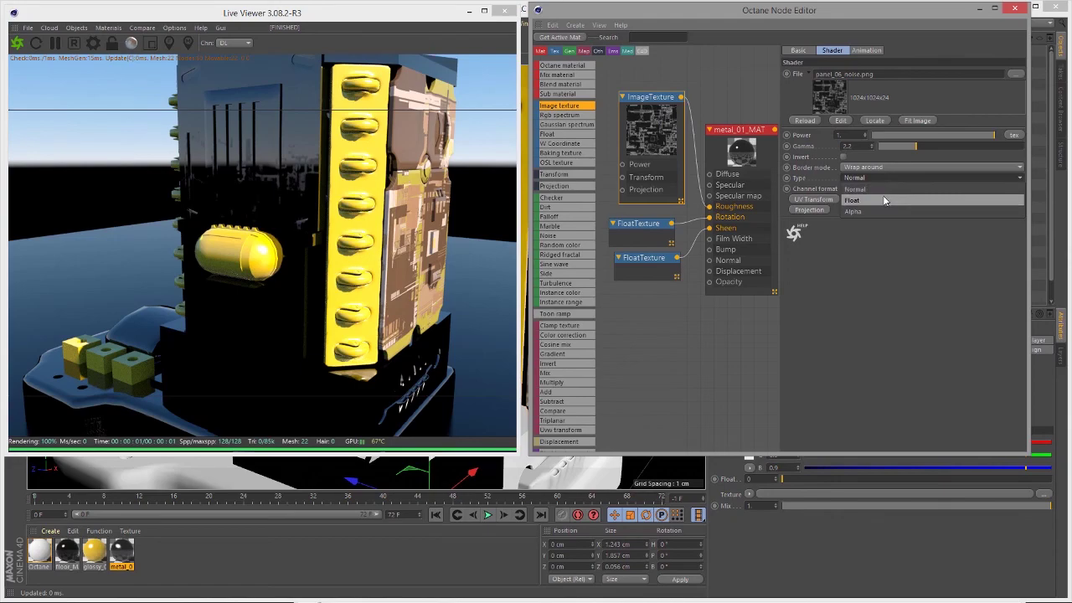
click(884, 200)
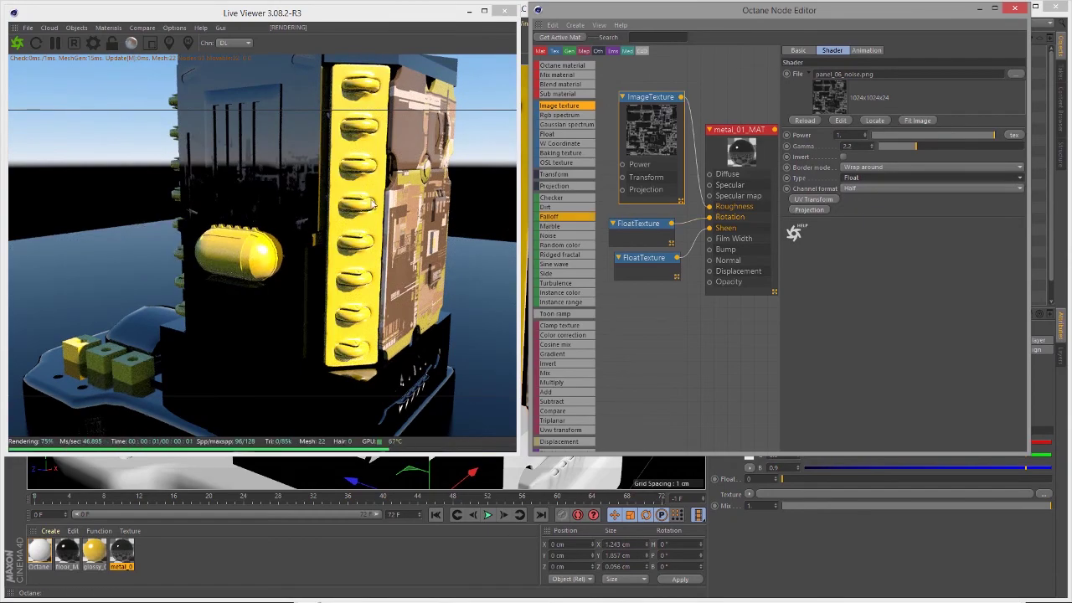
middle_drag(318, 166, 345, 220)
drag(354, 222, 366, 201)
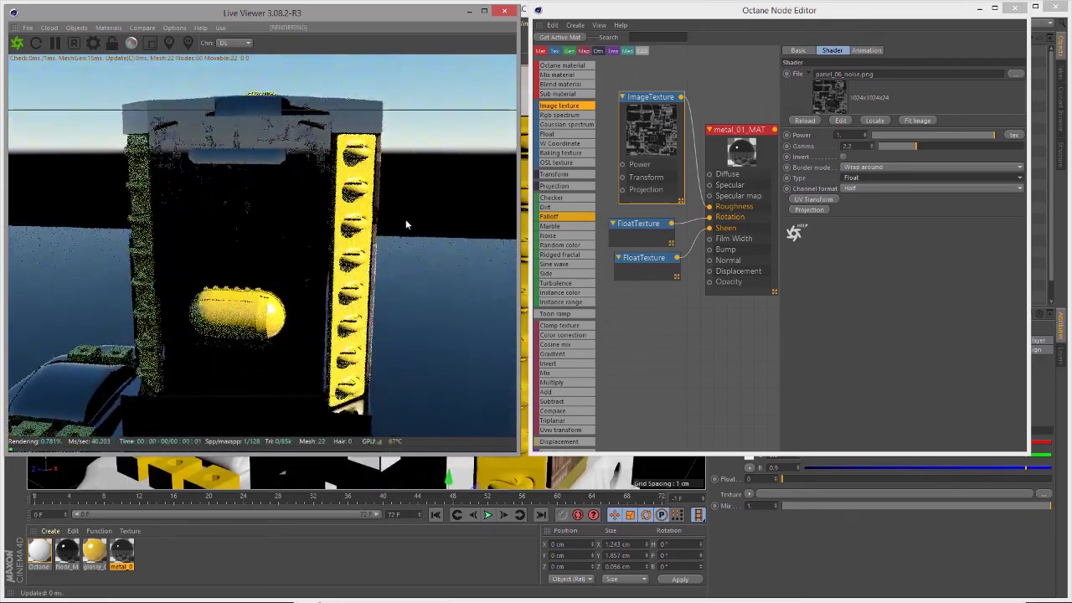
scroll(364, 201, down, 5)
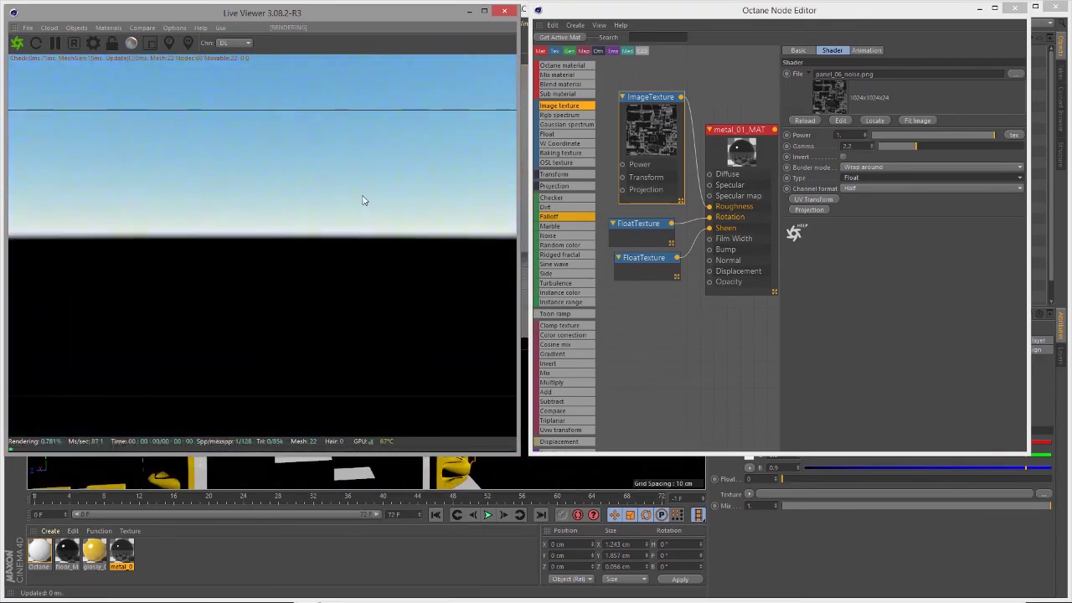
scroll(360, 199, up, 5)
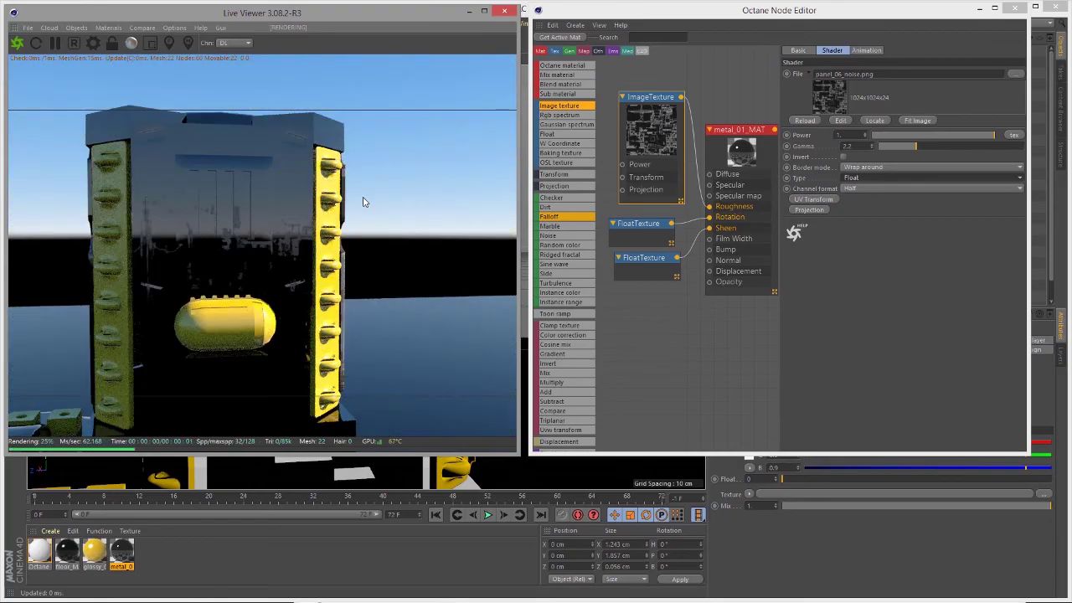
scroll(362, 201, up, 5)
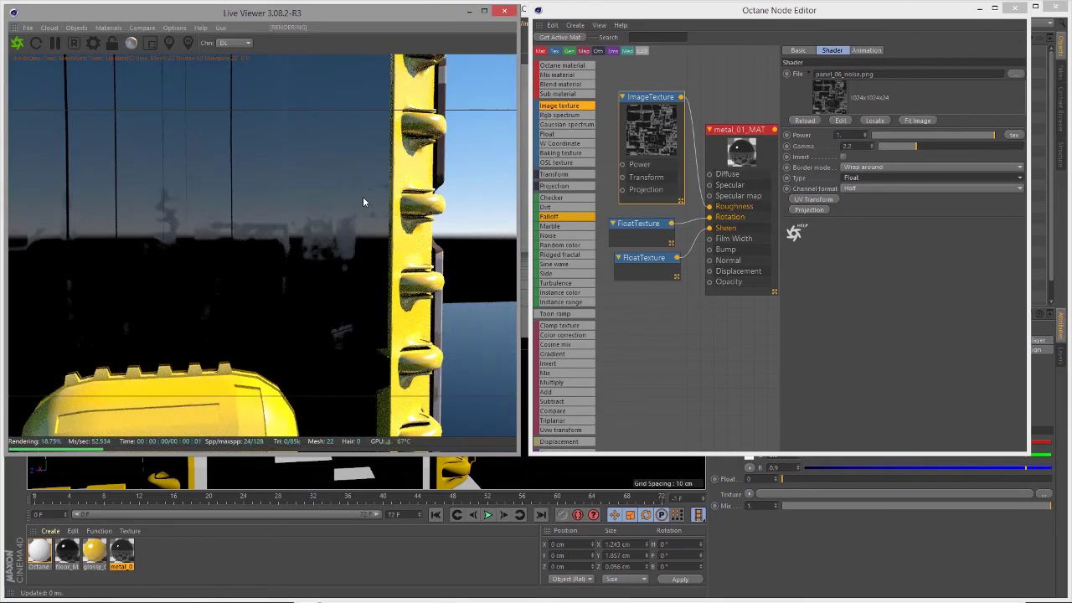
drag(342, 201, 400, 218)
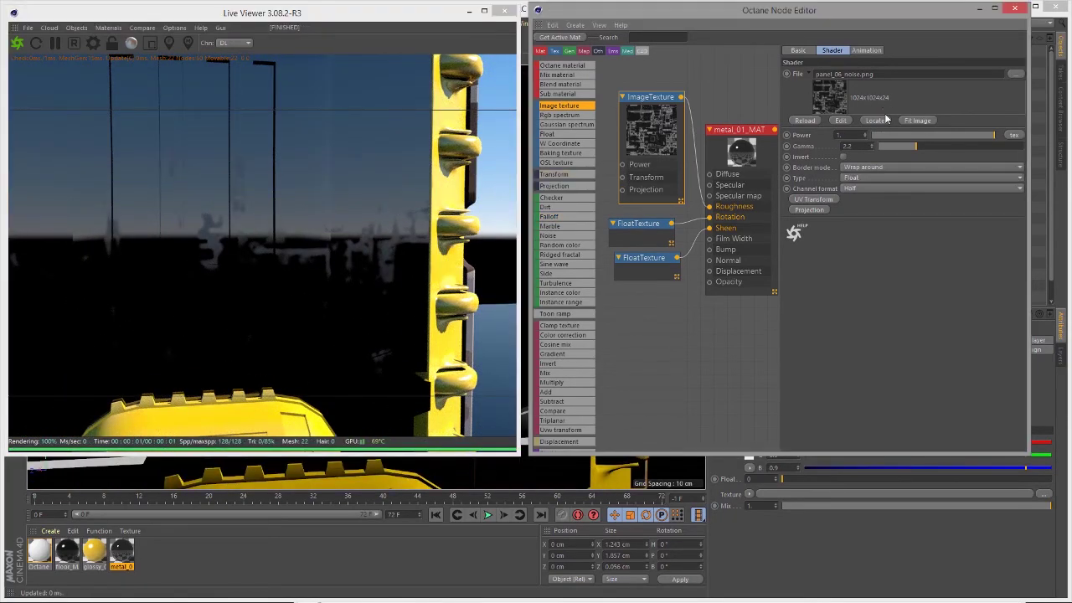
Set the noise ImageTexture's Power to about 0.87 and its Gamma to about 0.5
click(975, 135)
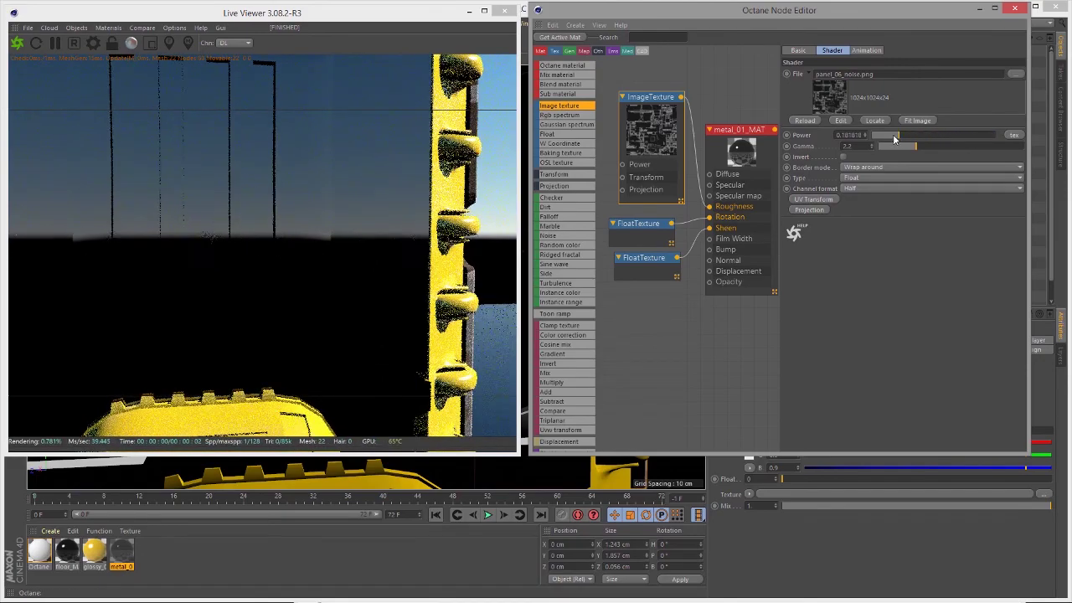
click(978, 136)
drag(913, 144, 884, 147)
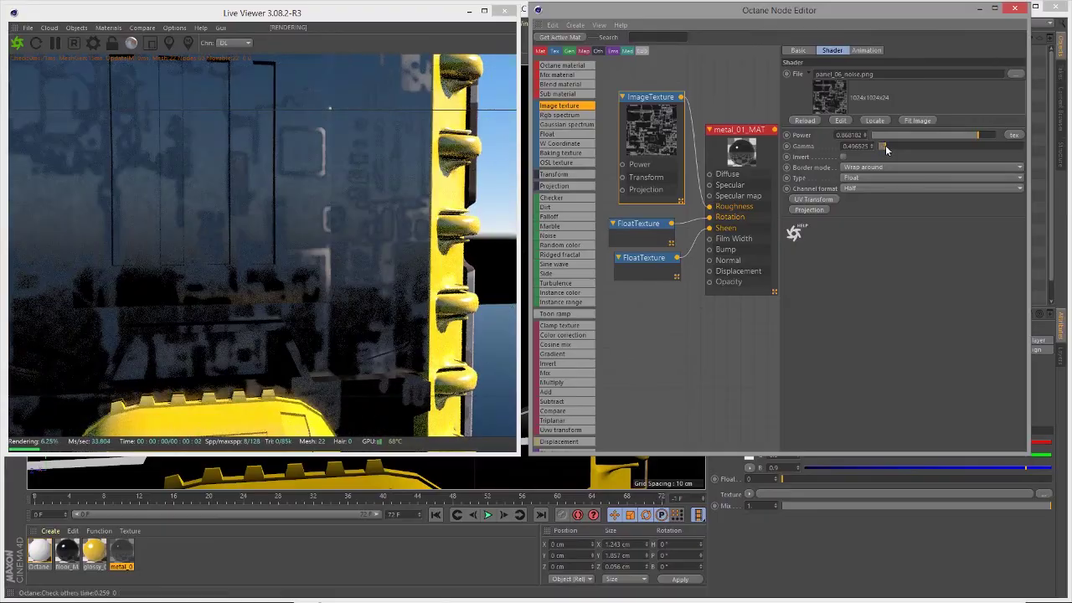
drag(412, 239, 356, 204)
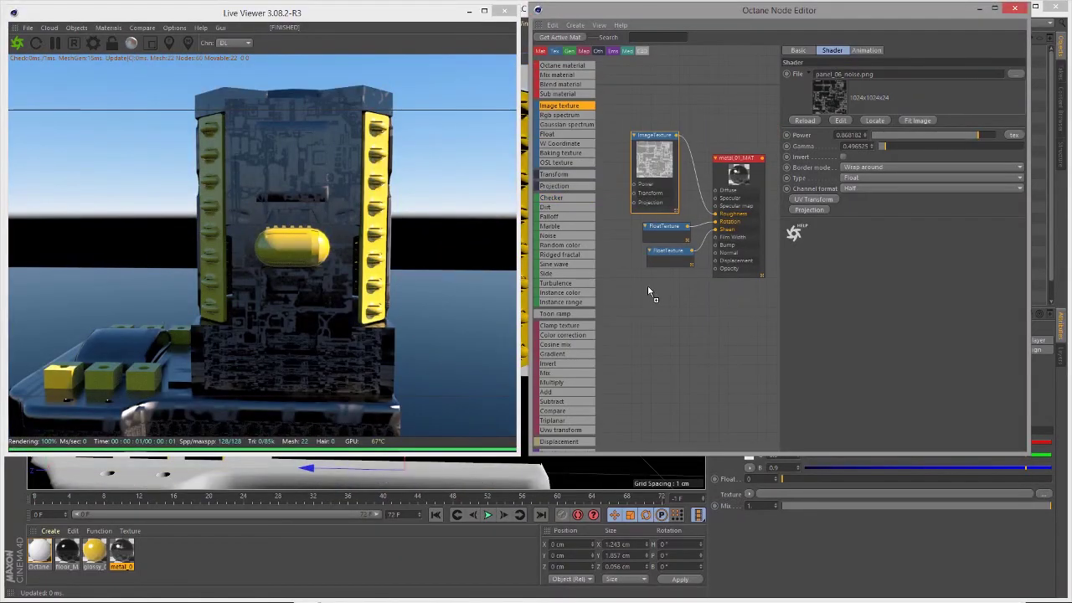
Add an Image texture node below the FloatTexture nodes, load panel_06_bump.png and accept copying the image to the project location
click(648, 291)
click(666, 285)
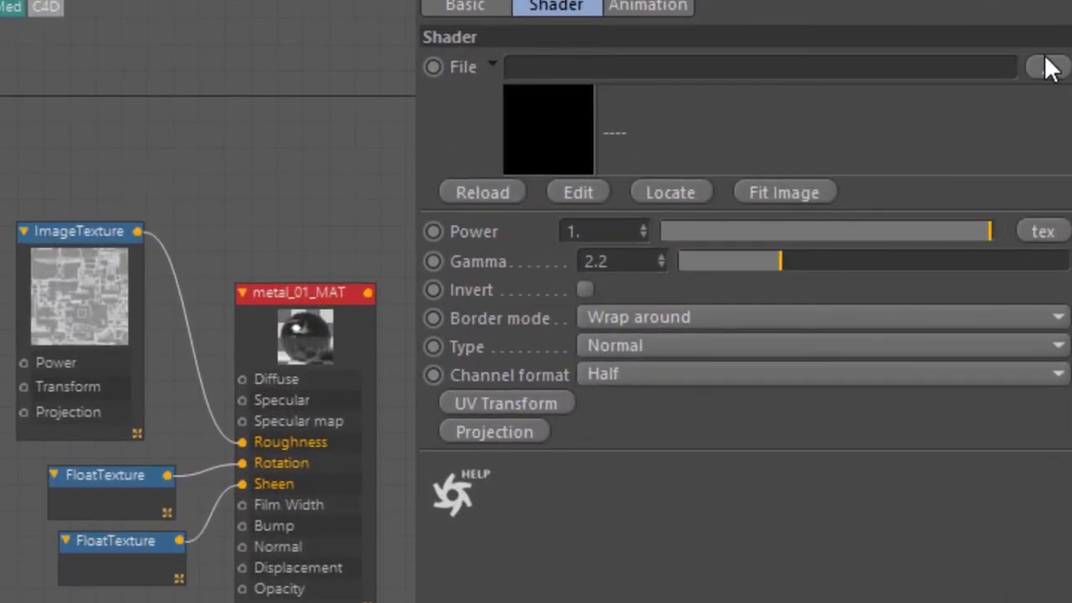
click(1015, 74)
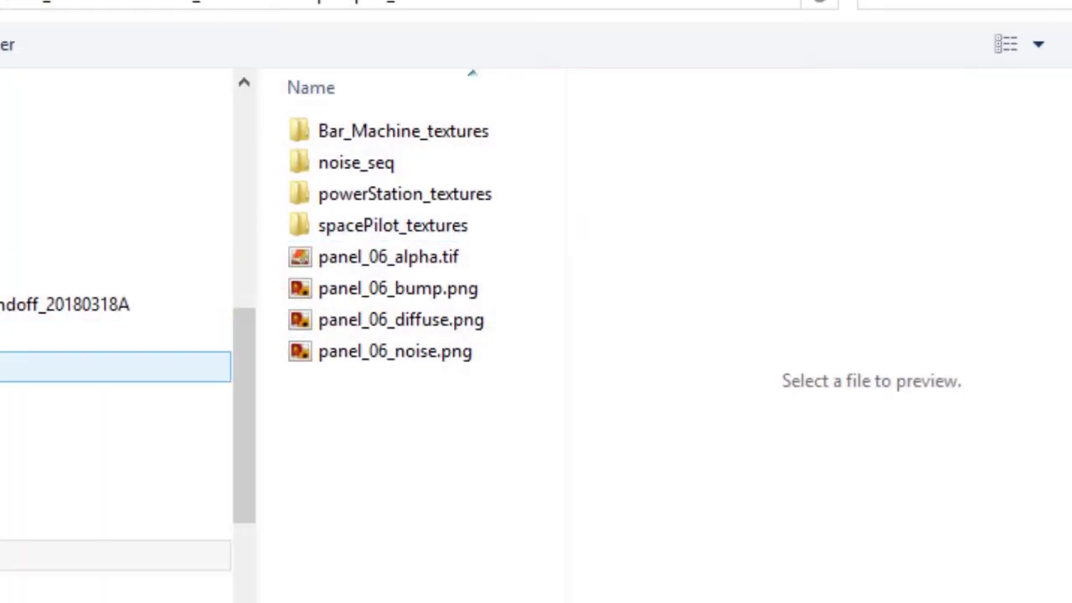
click(406, 297)
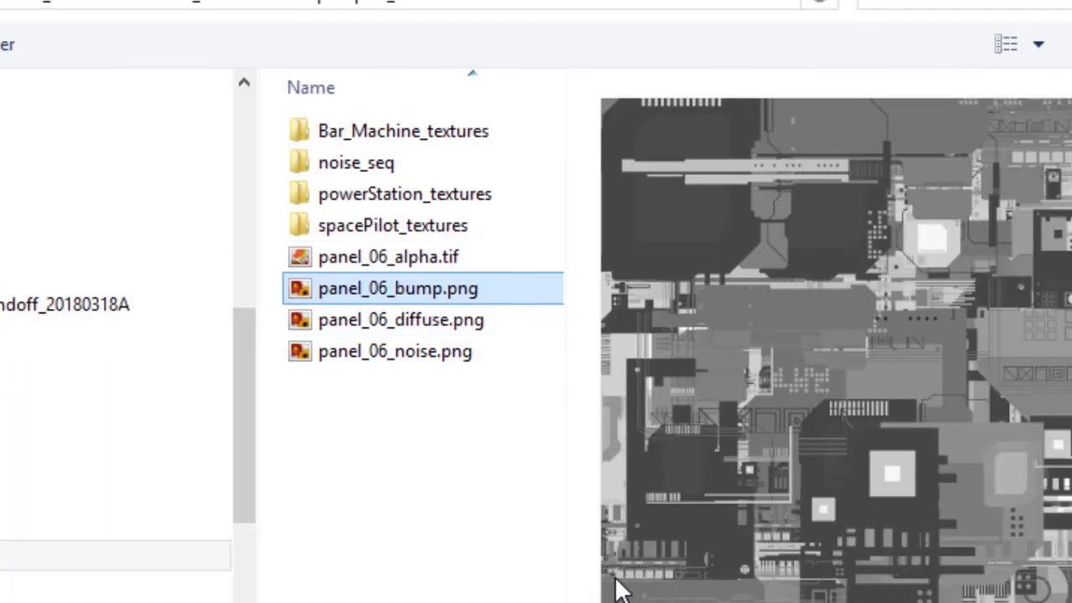
key(Return)
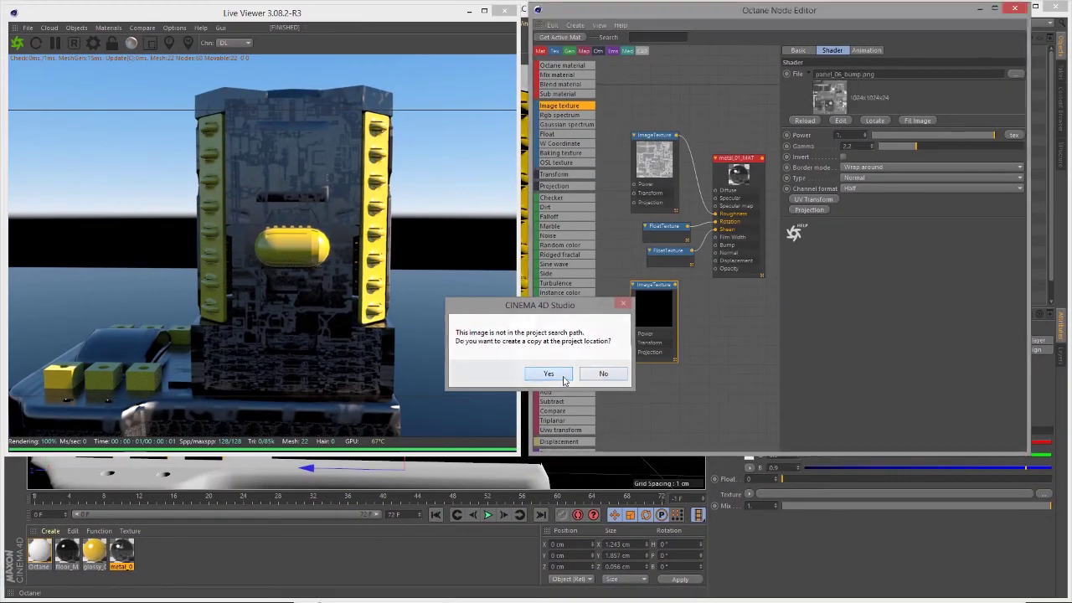
click(564, 379)
Connect the bump ImageTexture to metal_01_MAT's Bump channel and set its Type to Float
scroll(709, 319, up, 3)
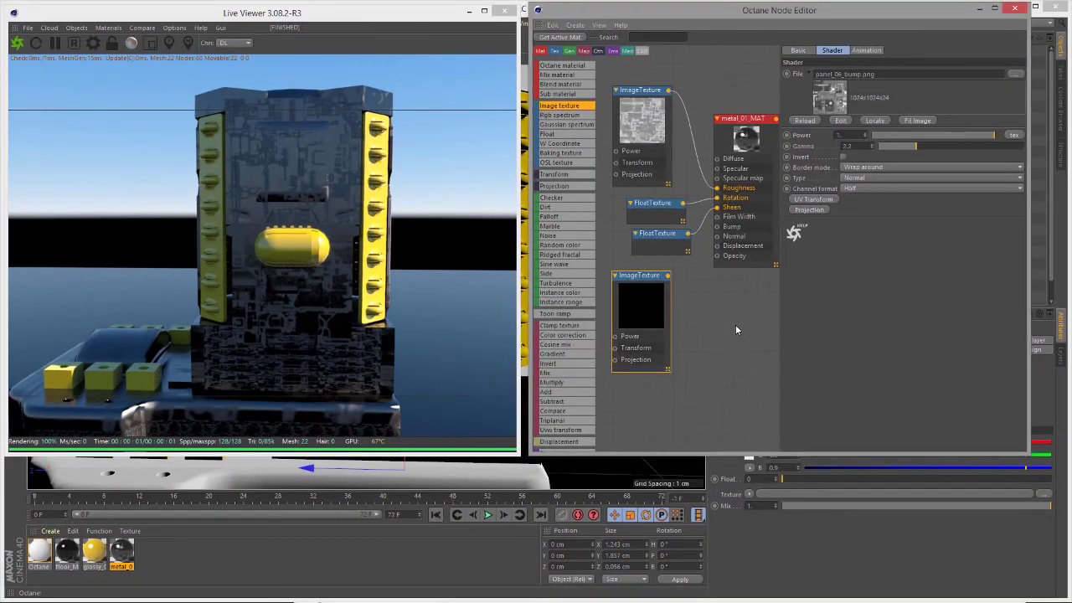
drag(667, 276, 717, 230)
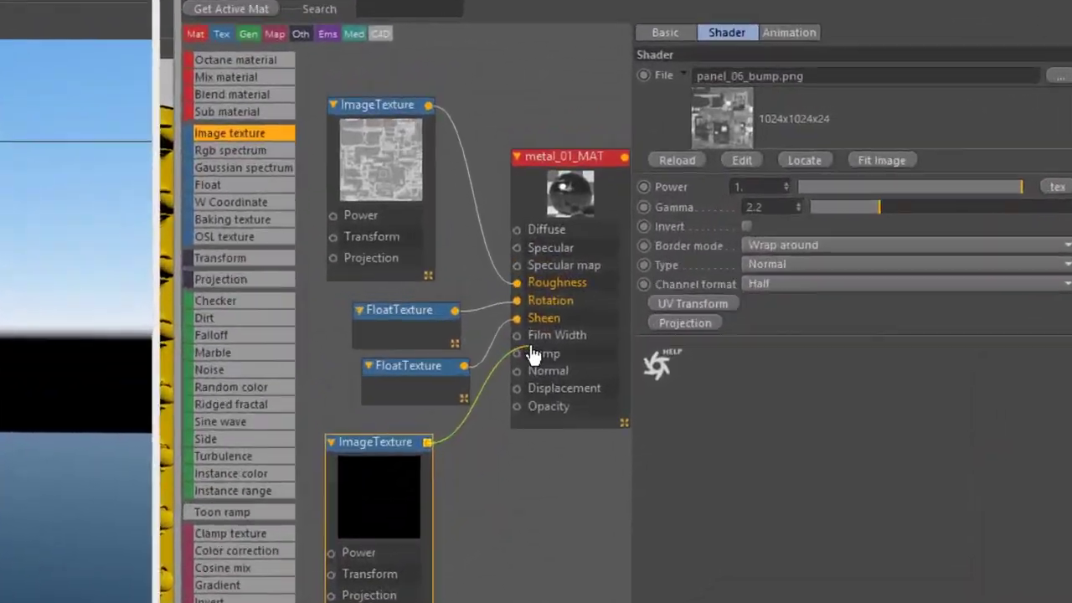
drag(475, 383, 474, 383)
drag(311, 480, 313, 479)
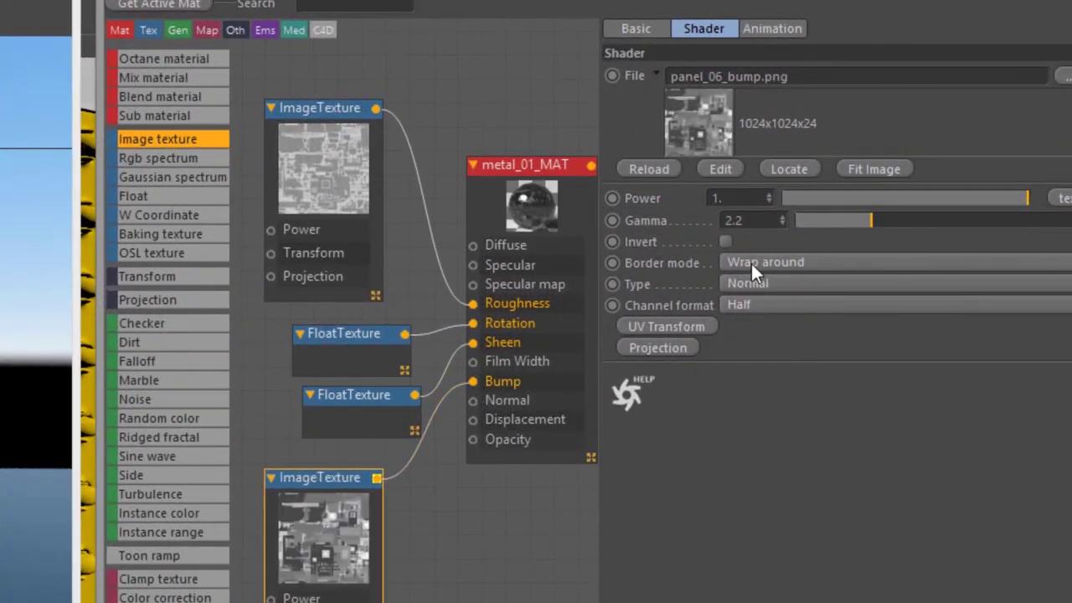
click(746, 285)
click(763, 327)
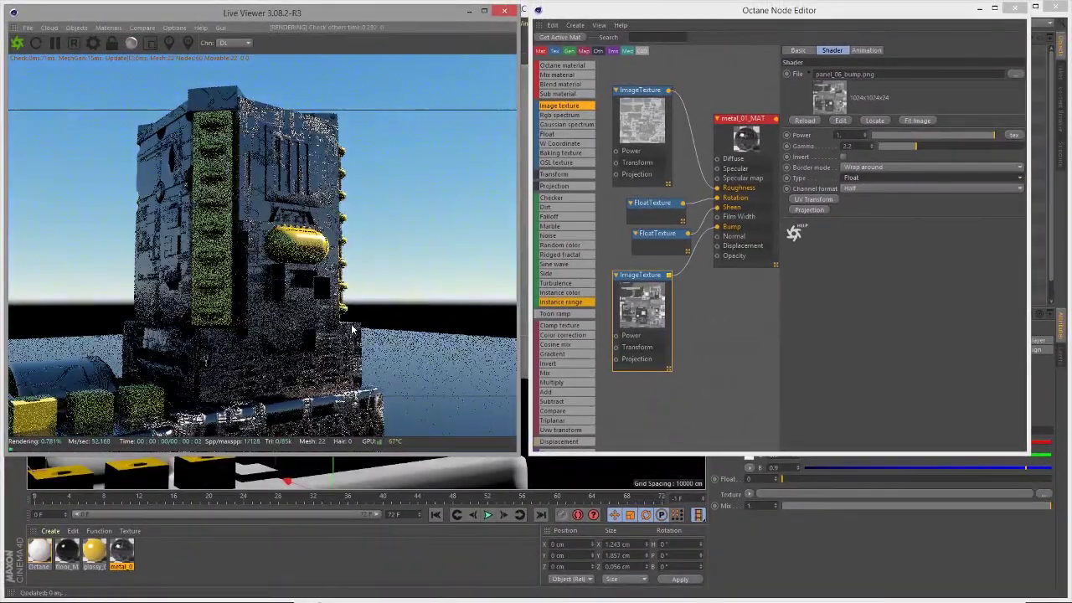
Lower the bump ImageTexture's Power to about 0.75 and examine the relief on the metal tower
right_drag(364, 332, 521, 340)
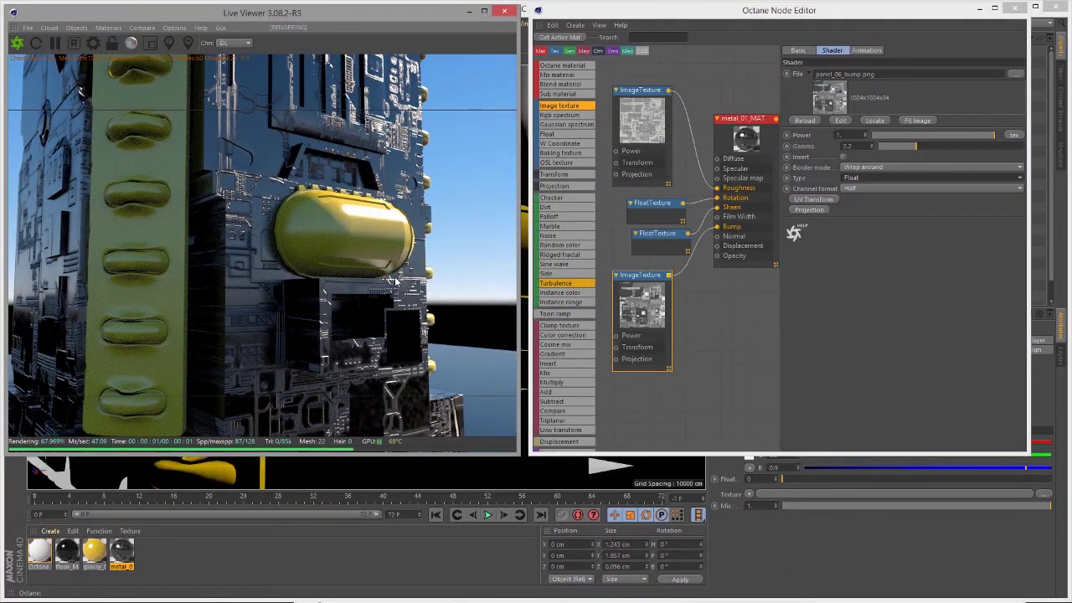
drag(395, 279, 387, 279)
click(623, 278)
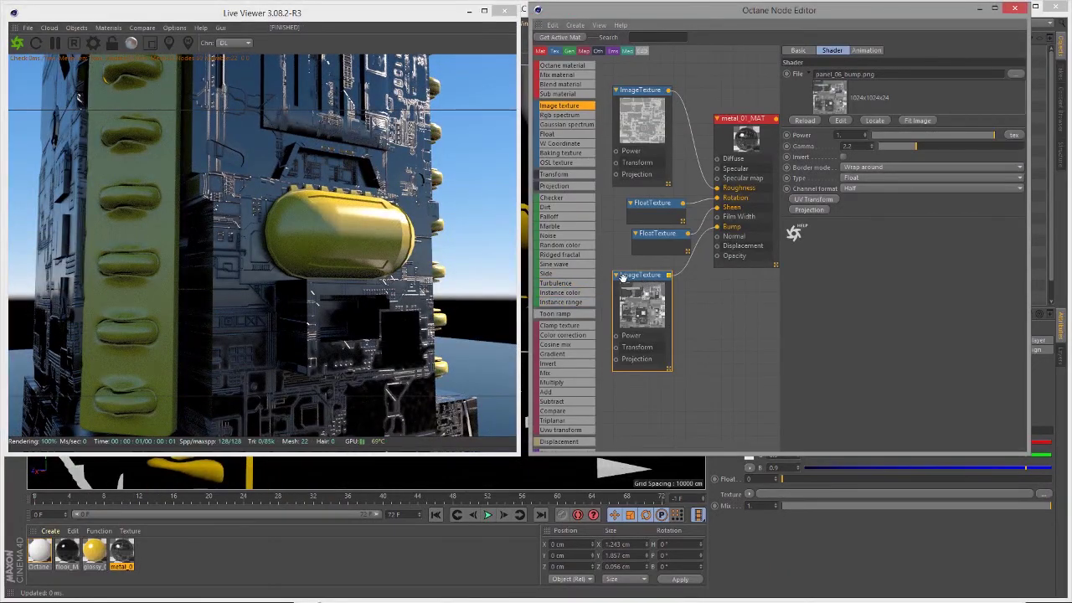
drag(975, 134, 963, 157)
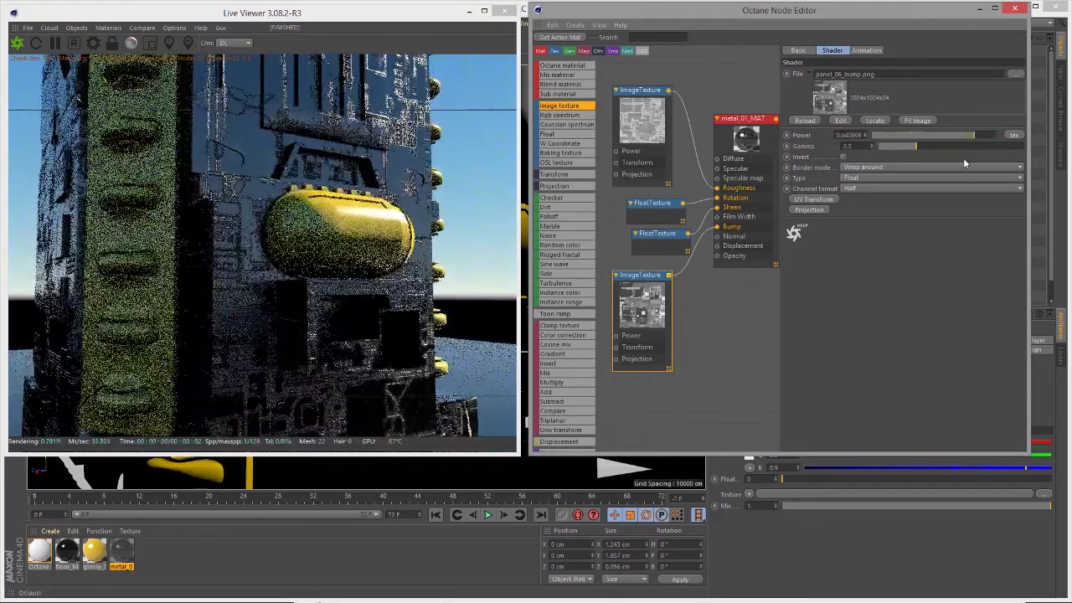
drag(399, 289, 382, 296)
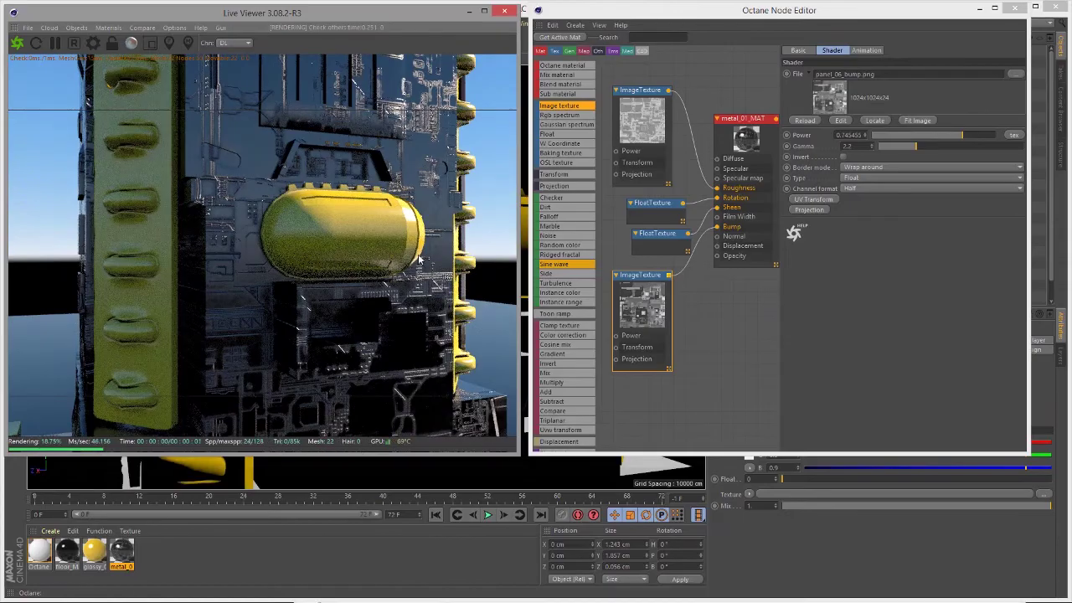
drag(385, 240, 397, 379)
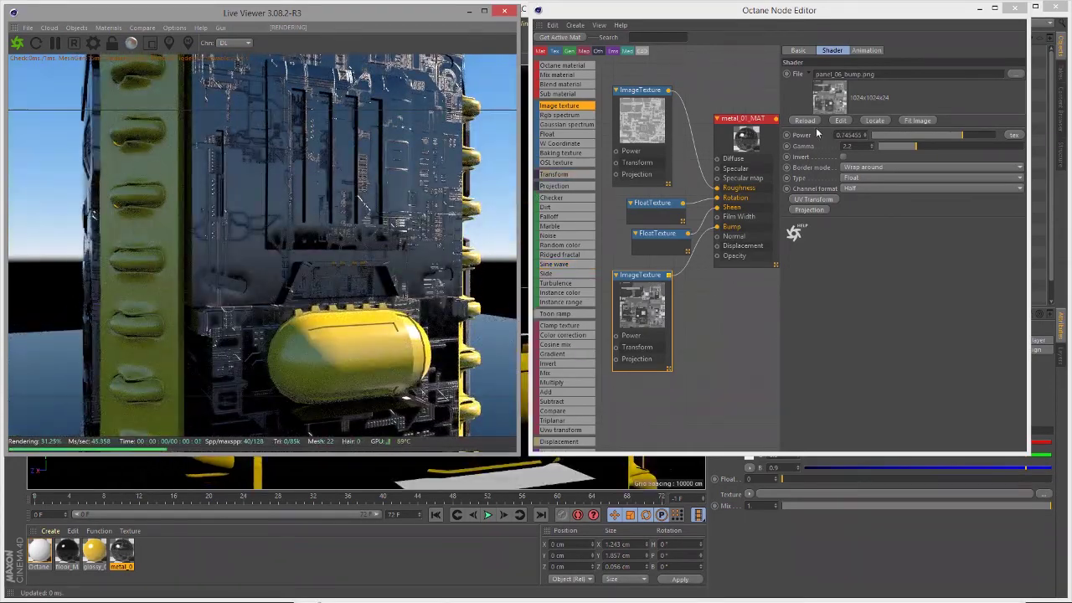
Try inverting the bump image, and set its Power to about 1.08 and Gamma to about 3.15
click(843, 157)
alt+drag(323, 206, 363, 200)
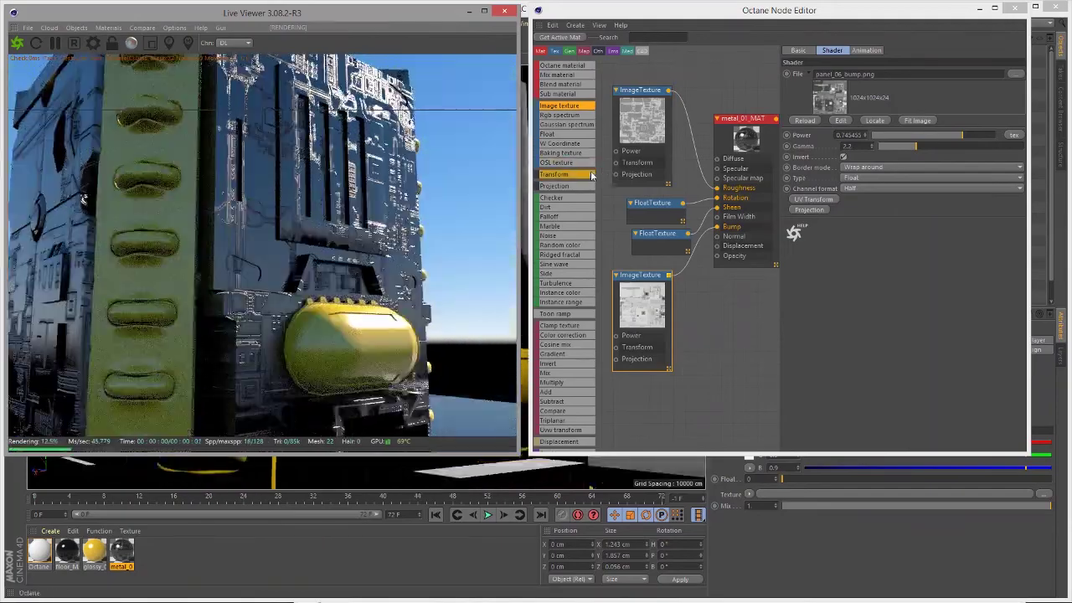
drag(906, 144, 1004, 140)
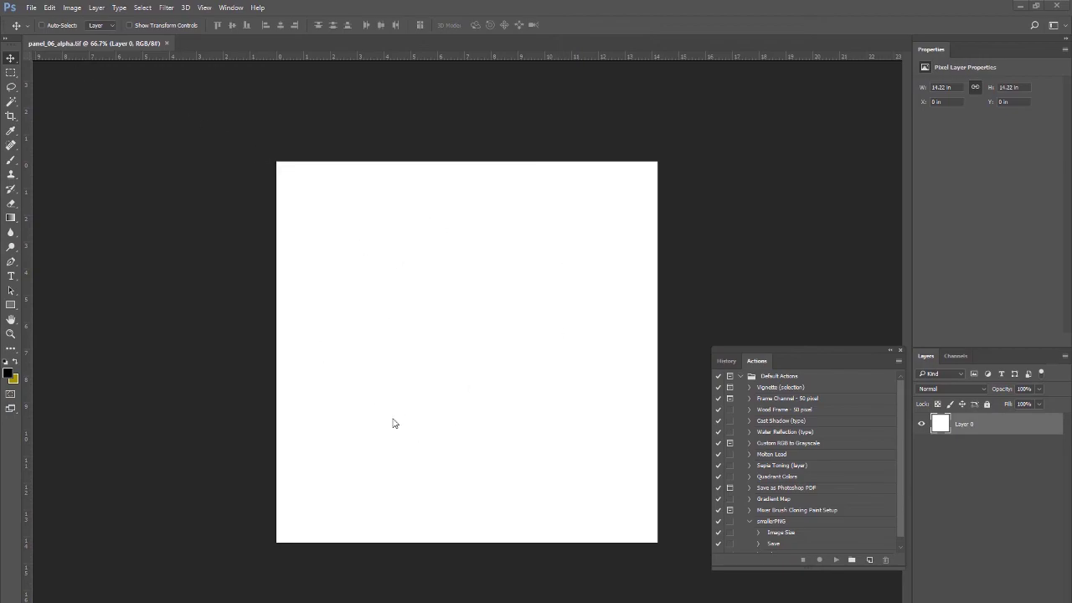
In Photoshop, examine the Alpha 1 channel of panel_06_alpha.tif, restore the RGB view and return to Cinema 4D
click(955, 356)
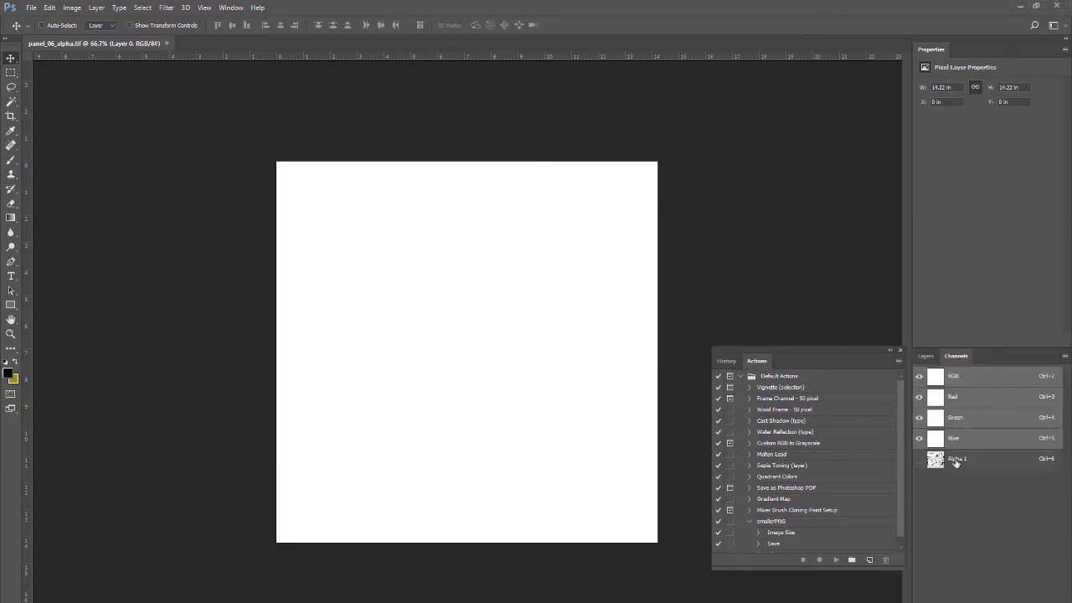
click(962, 463)
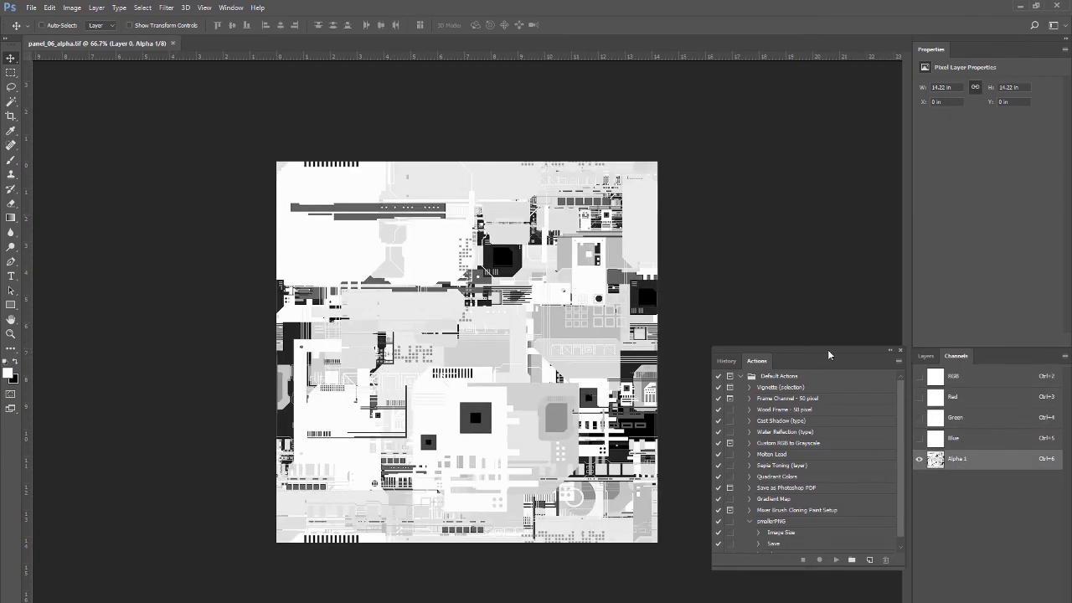
click(959, 378)
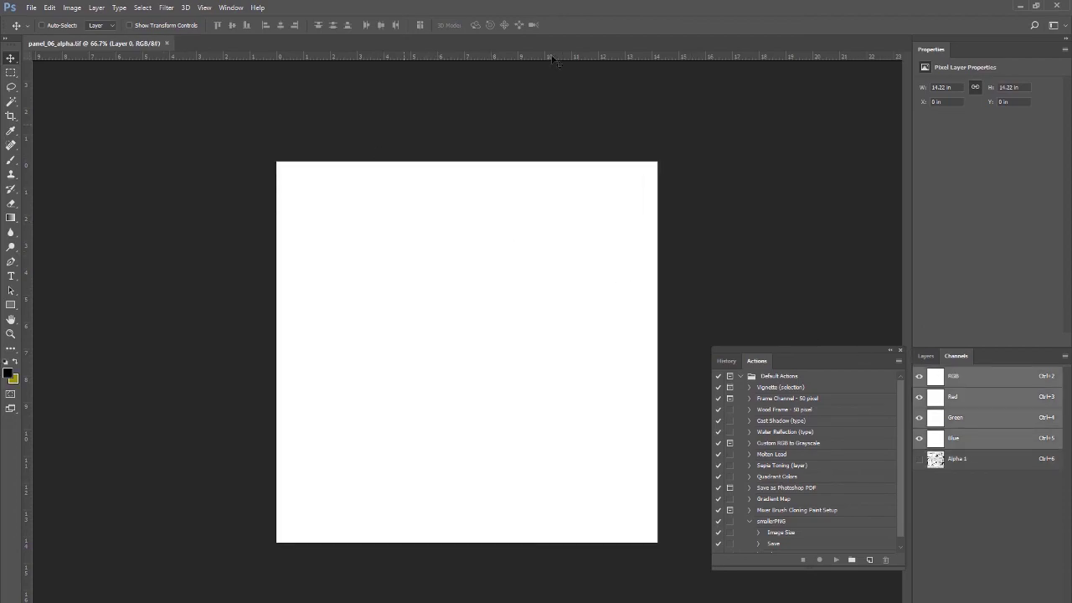
click(1021, 7)
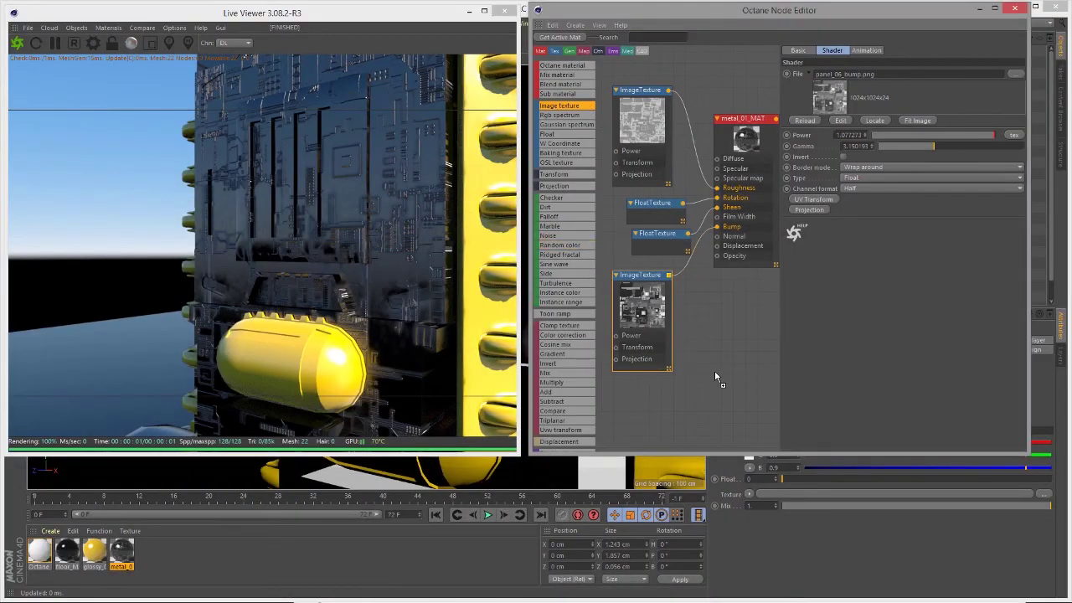
Add an Image texture node beside the bump one, load panel_06_alpha.tif and accept copying the image to the project location
drag(713, 373, 713, 373)
drag(724, 417, 694, 343)
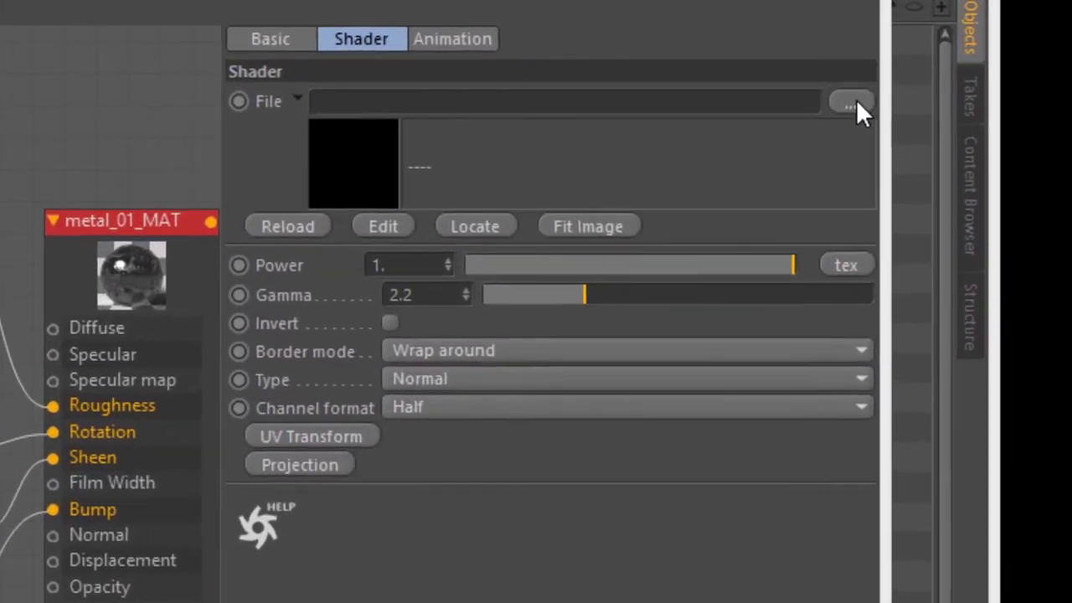
click(1015, 74)
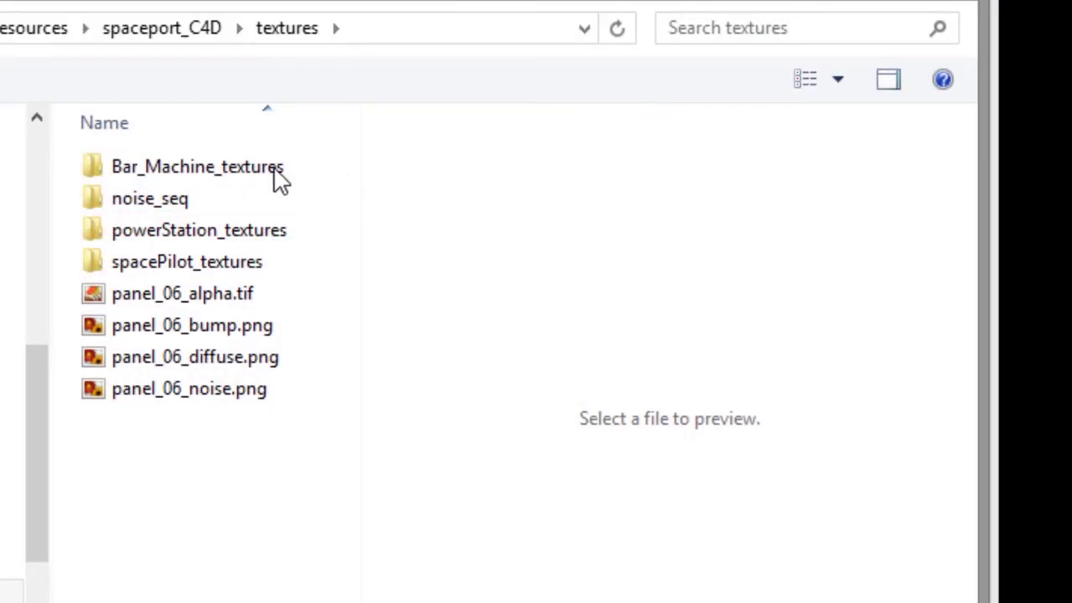
click(166, 297)
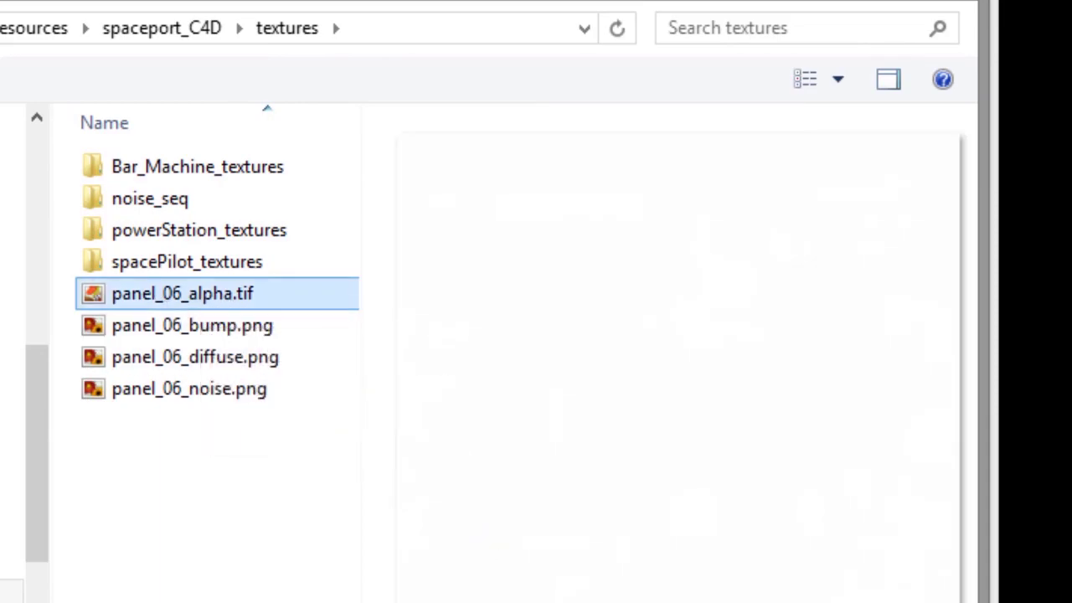
key(Return)
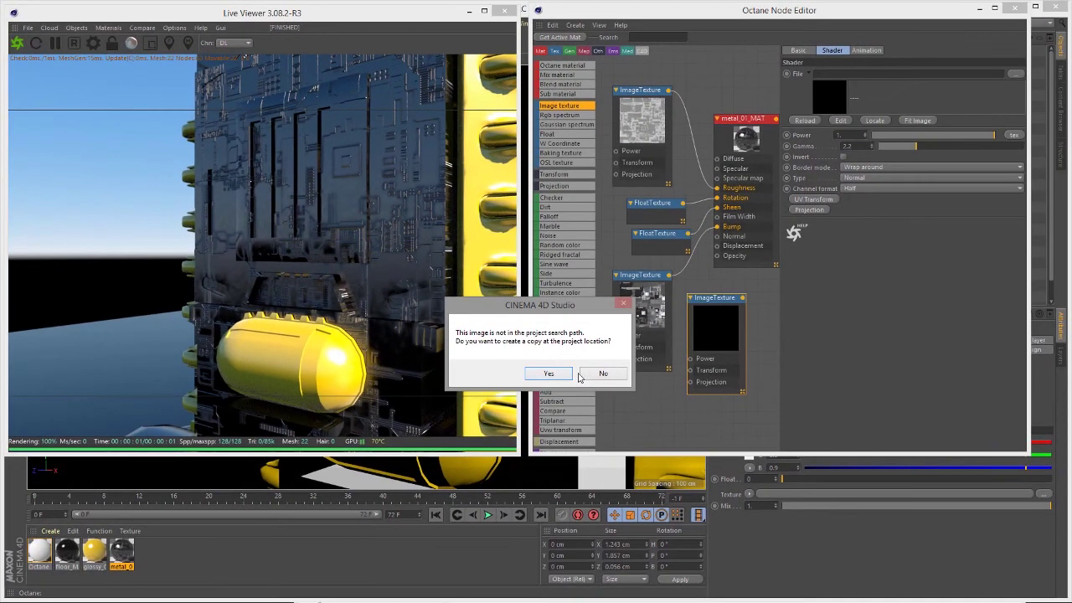
click(549, 372)
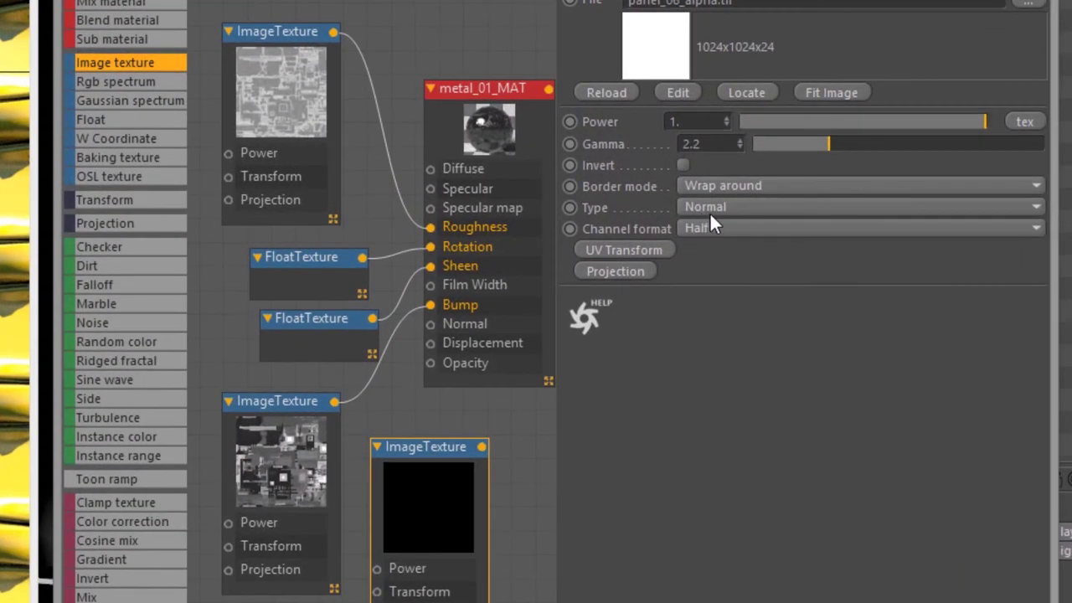
Set the panel_06_alpha.tif image's Type to Alpha, and connect it to metal_01_MAT's Opacity with the neighbouring nodes rearranged
click(856, 179)
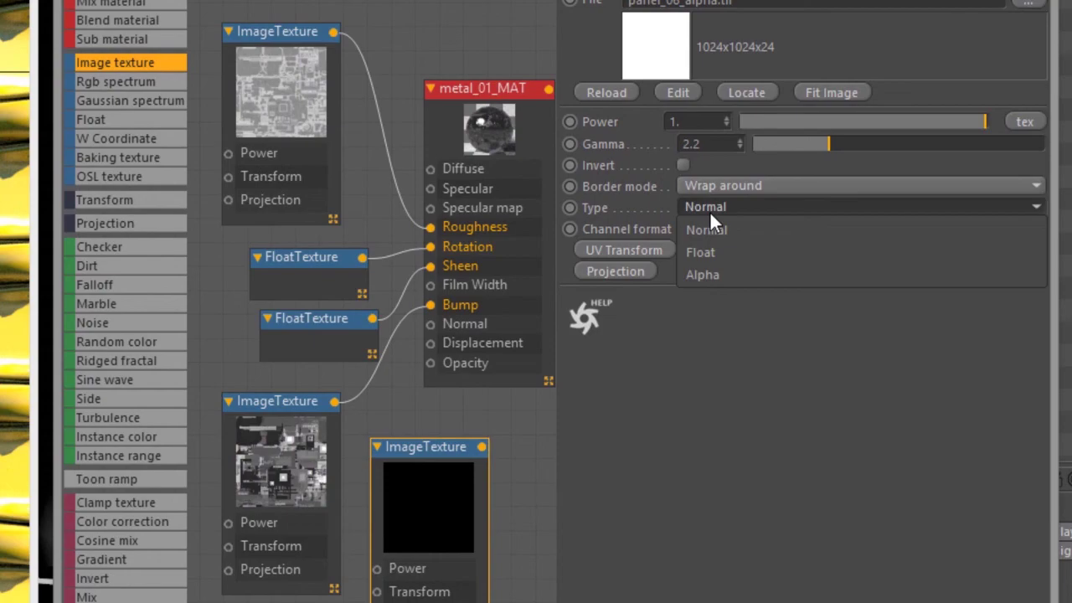
click(712, 273)
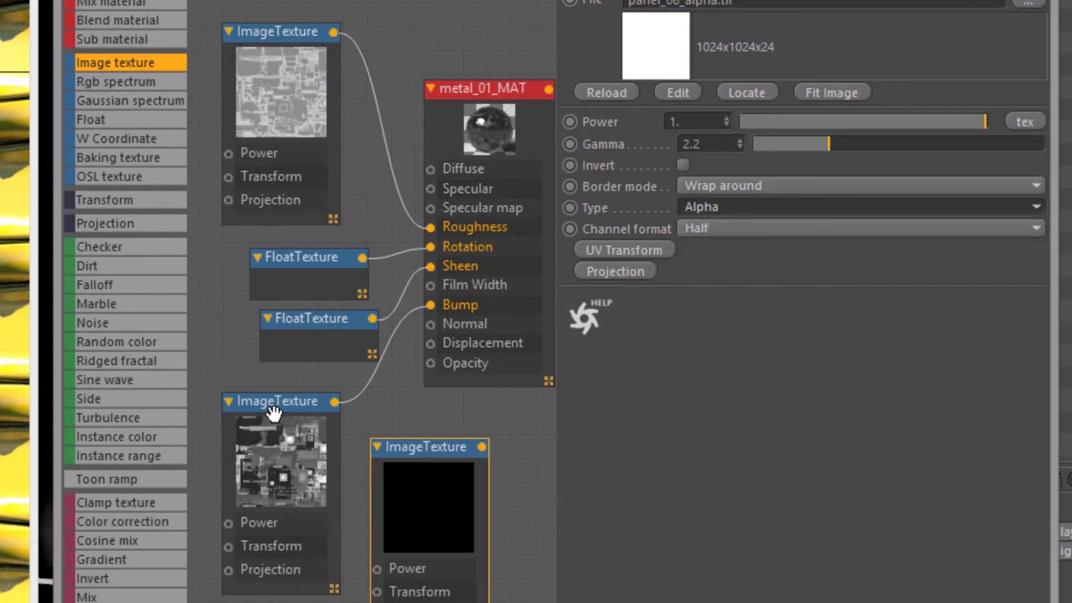
drag(274, 412, 193, 265)
drag(491, 464, 372, 490)
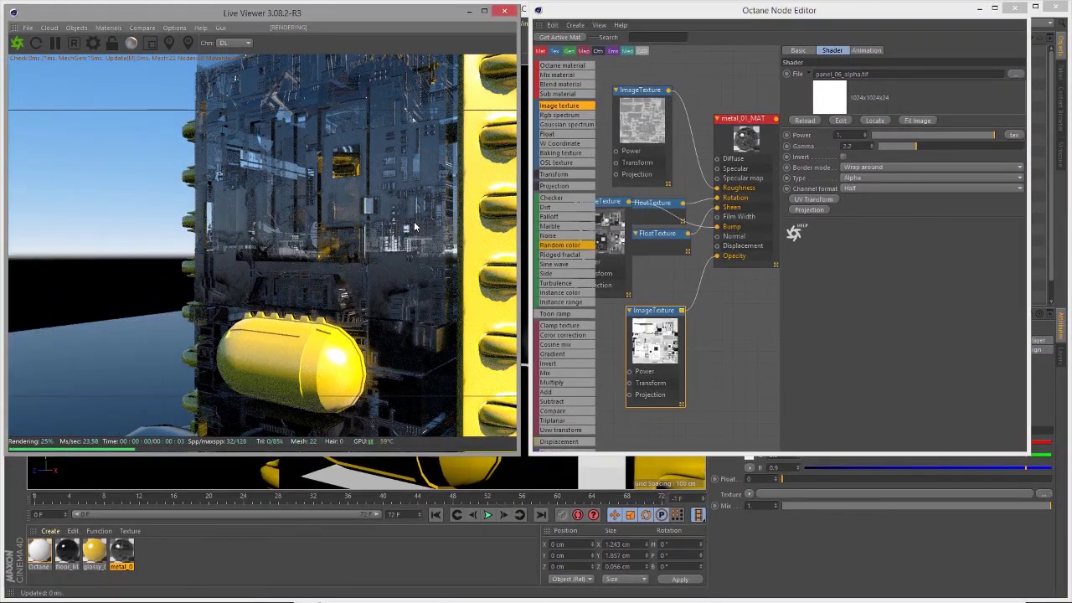
drag(415, 227, 154, 160)
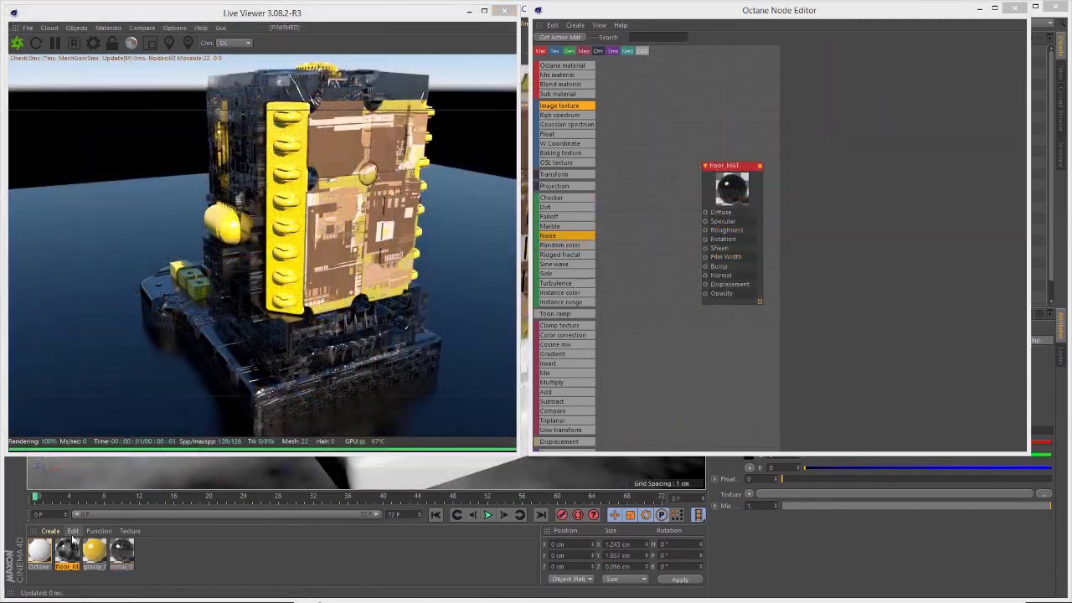
Add an Image texture node to floor_MAT and connect it to the Diffuse channel
click(119, 558)
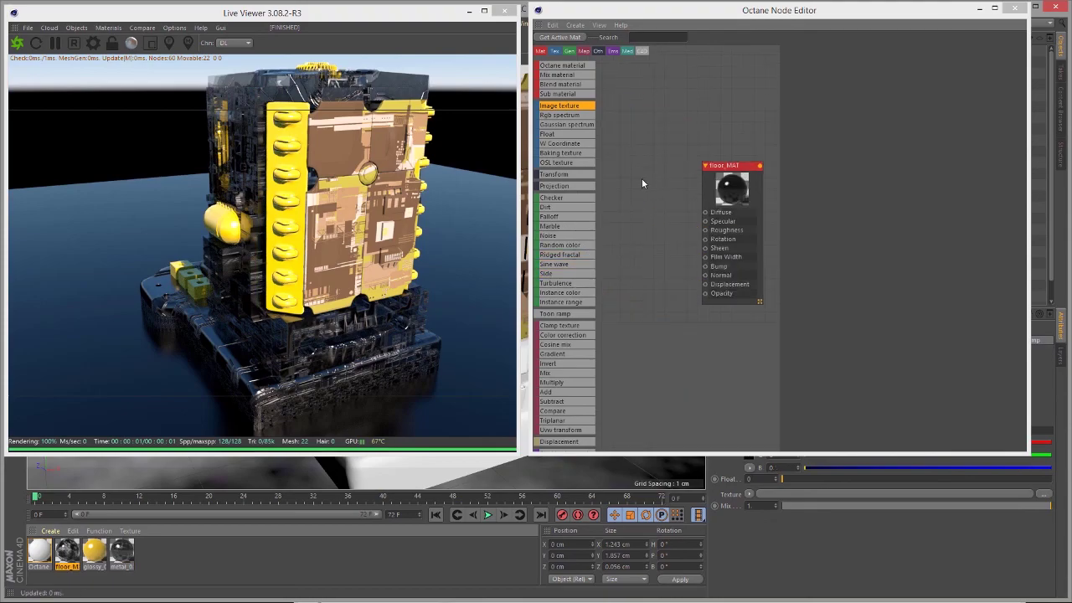
drag(360, 305, 405, 262)
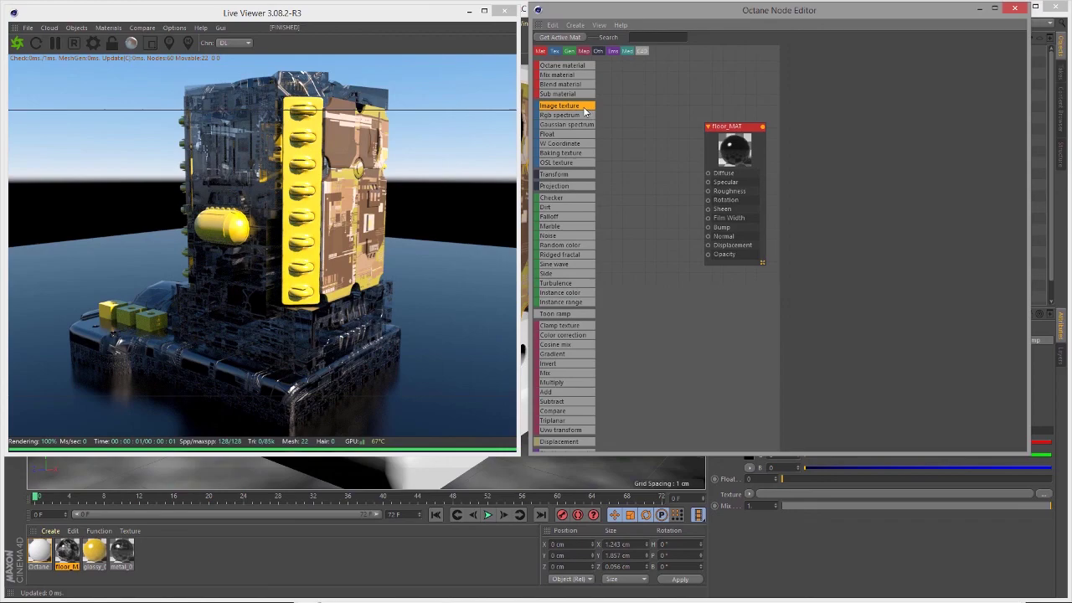
drag(655, 176, 632, 155)
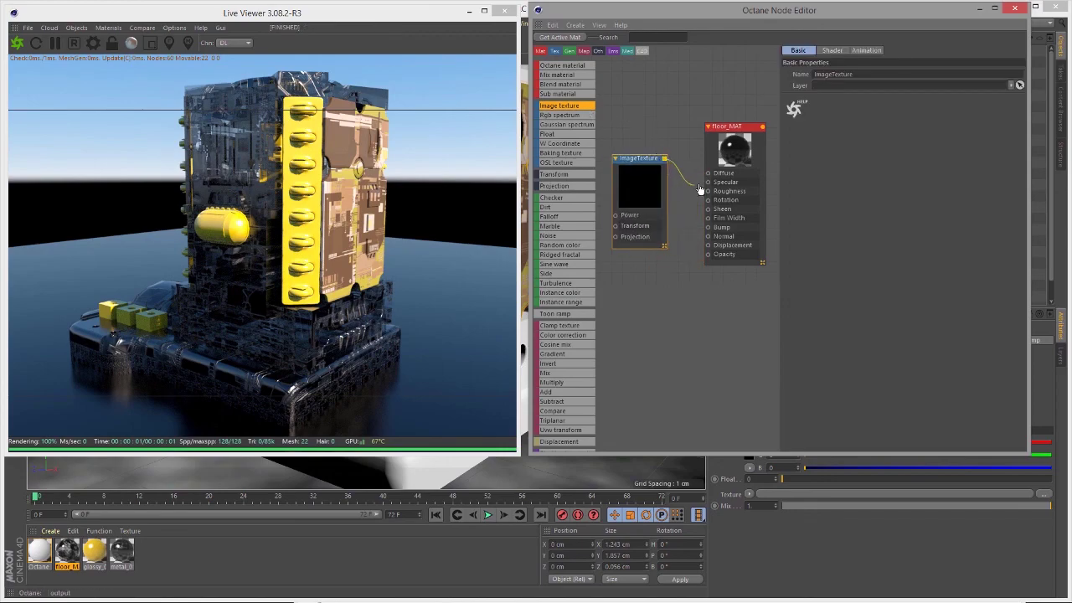
drag(710, 180, 709, 174)
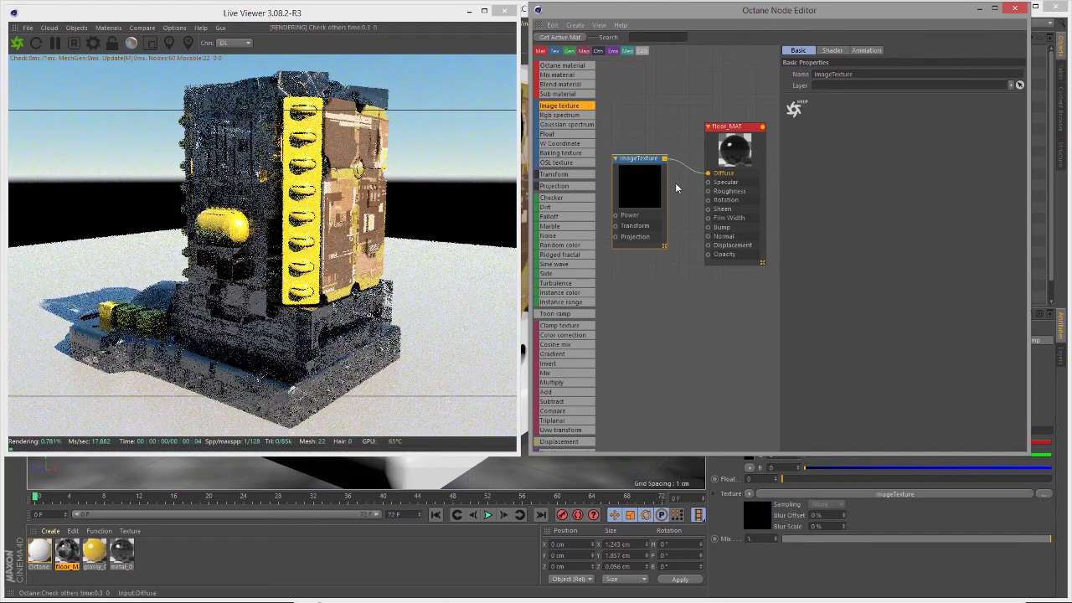
drag(629, 177, 641, 163)
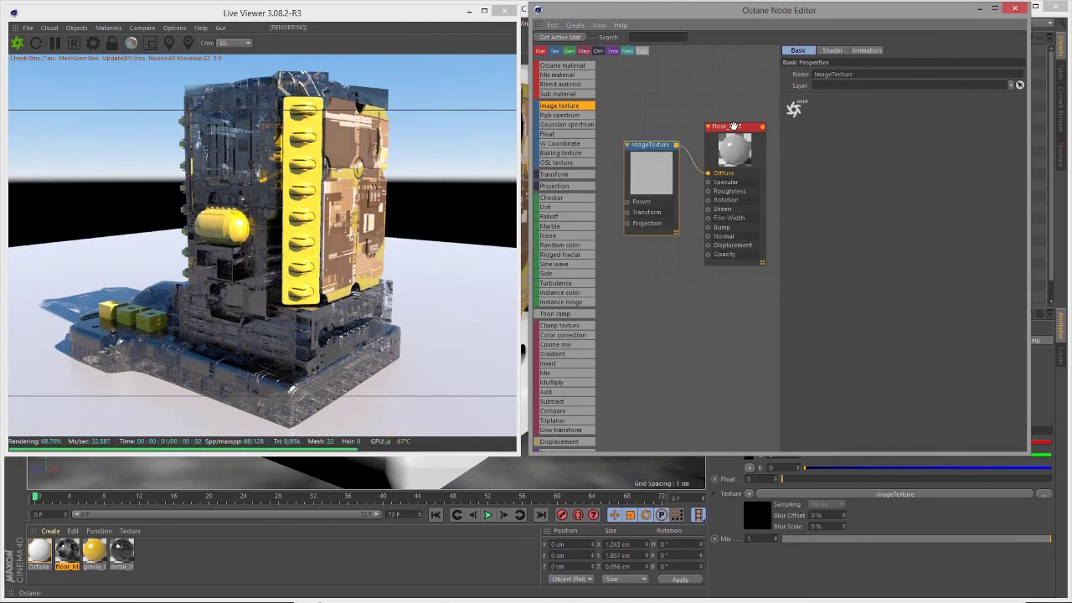
Load noise.00000.png from the textures folder's noise_seq > Comp 1 into the floor's ImageTexture, declining to copy it to the project location
click(833, 50)
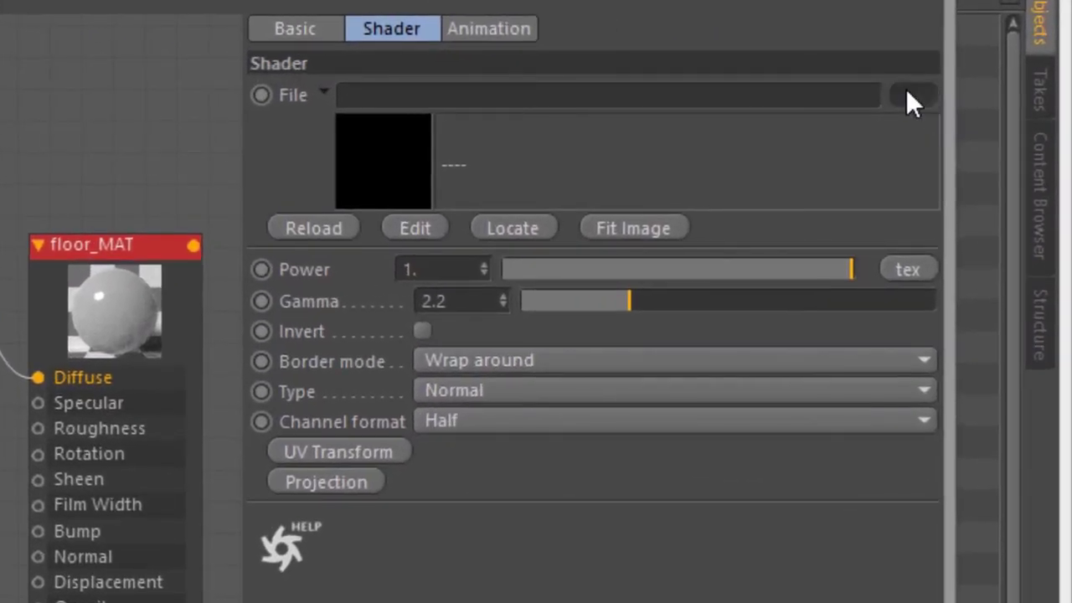
click(908, 92)
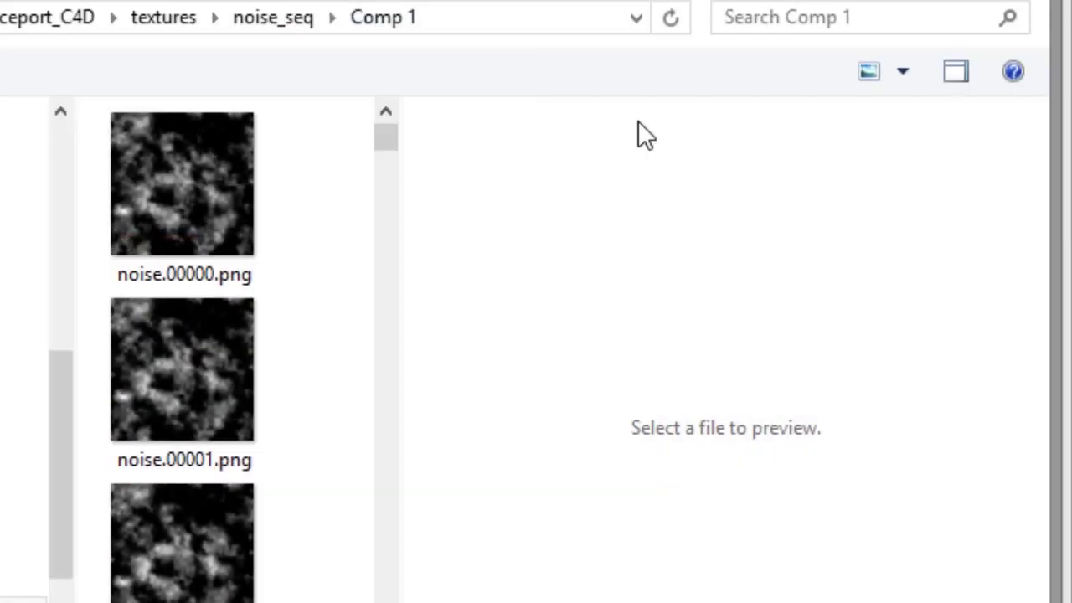
click(243, 21)
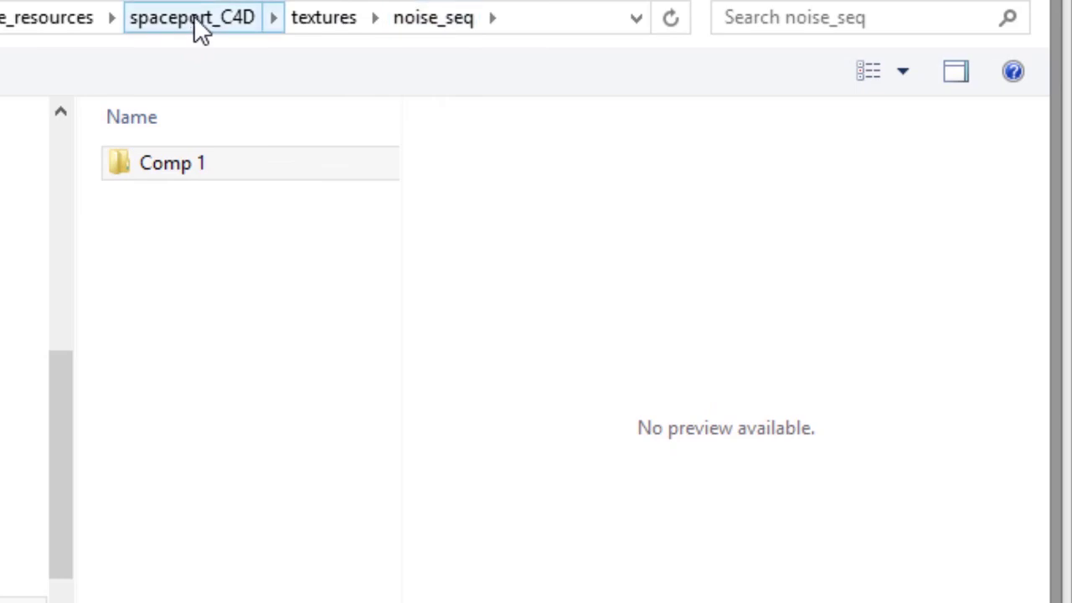
click(331, 27)
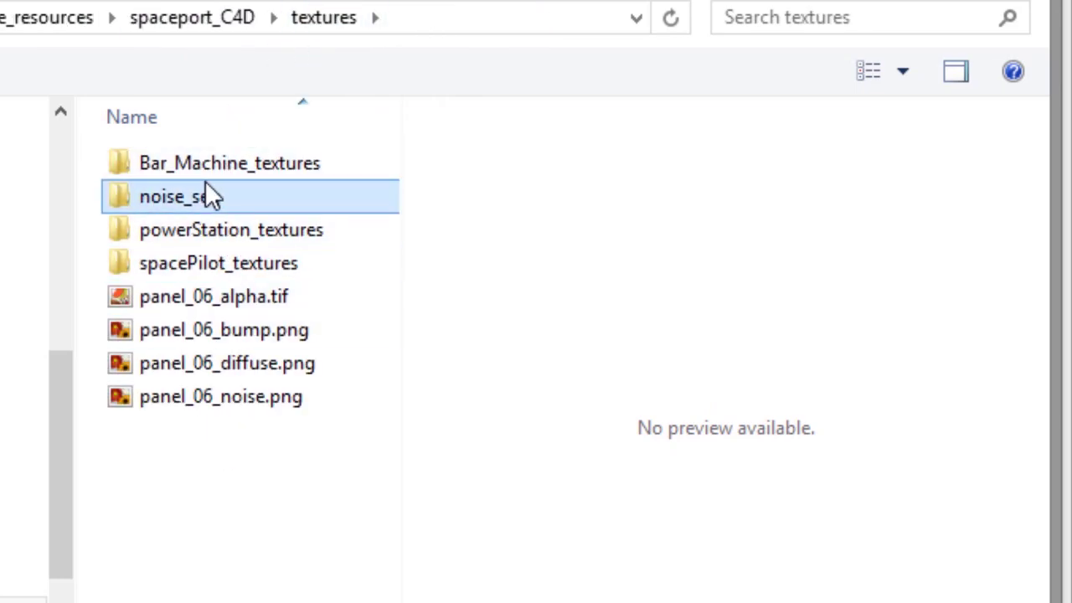
double_click(230, 197)
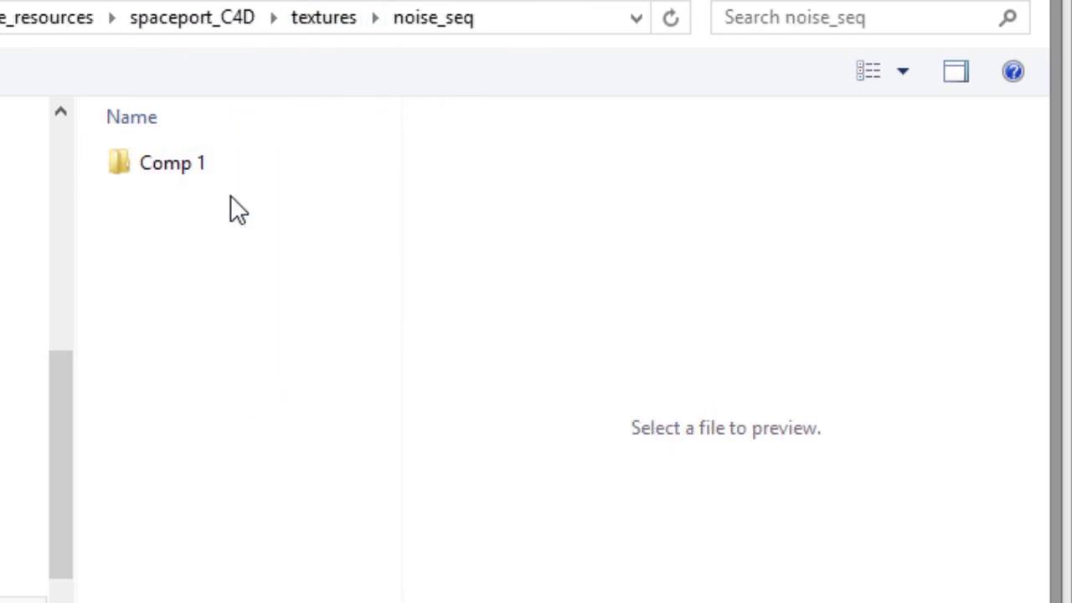
double_click(202, 174)
click(209, 192)
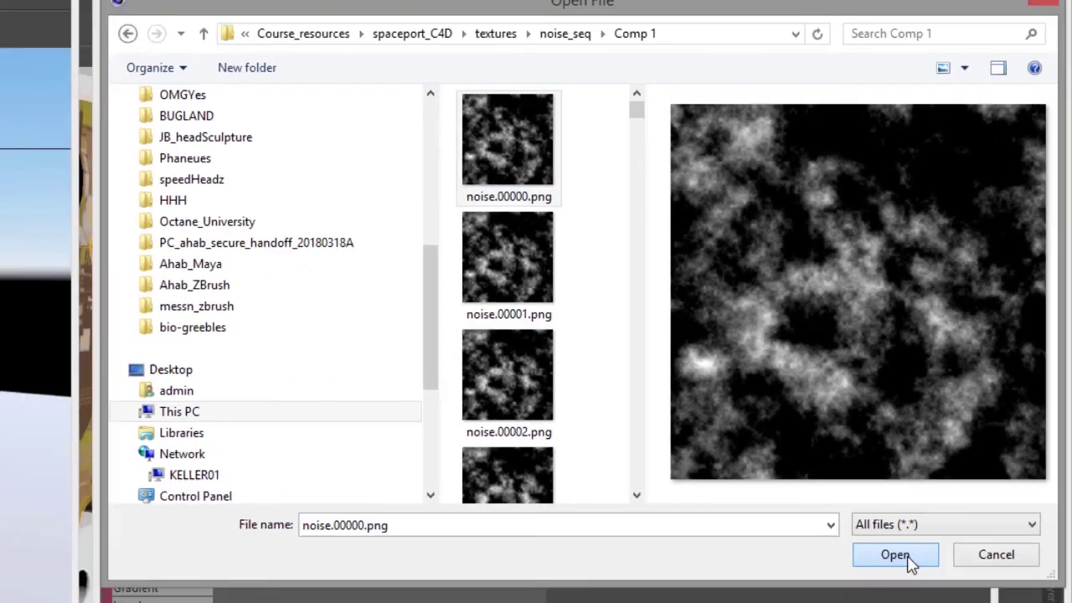
click(893, 555)
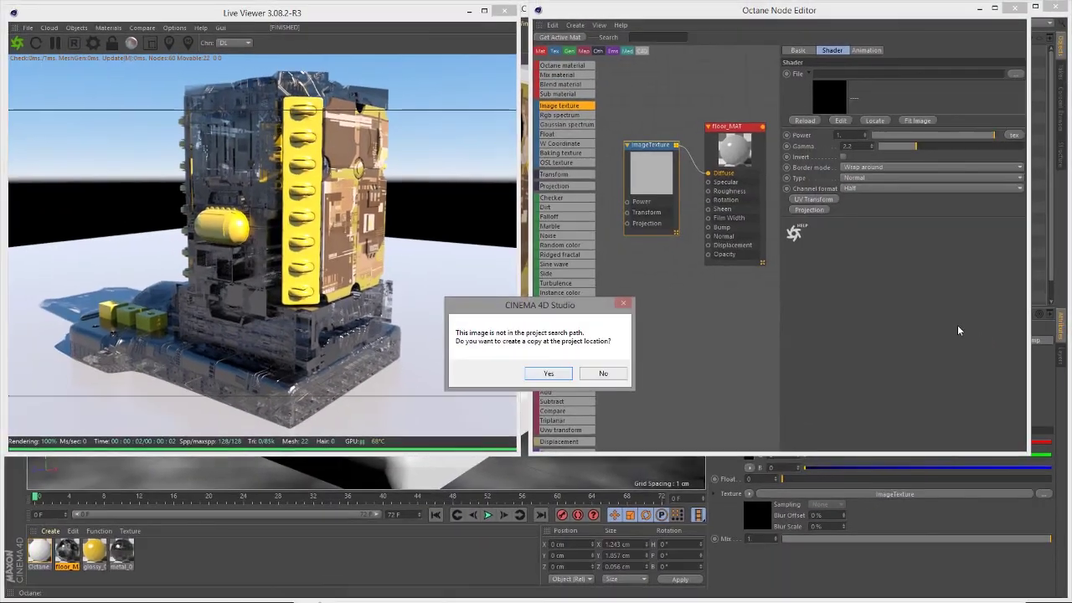
click(603, 373)
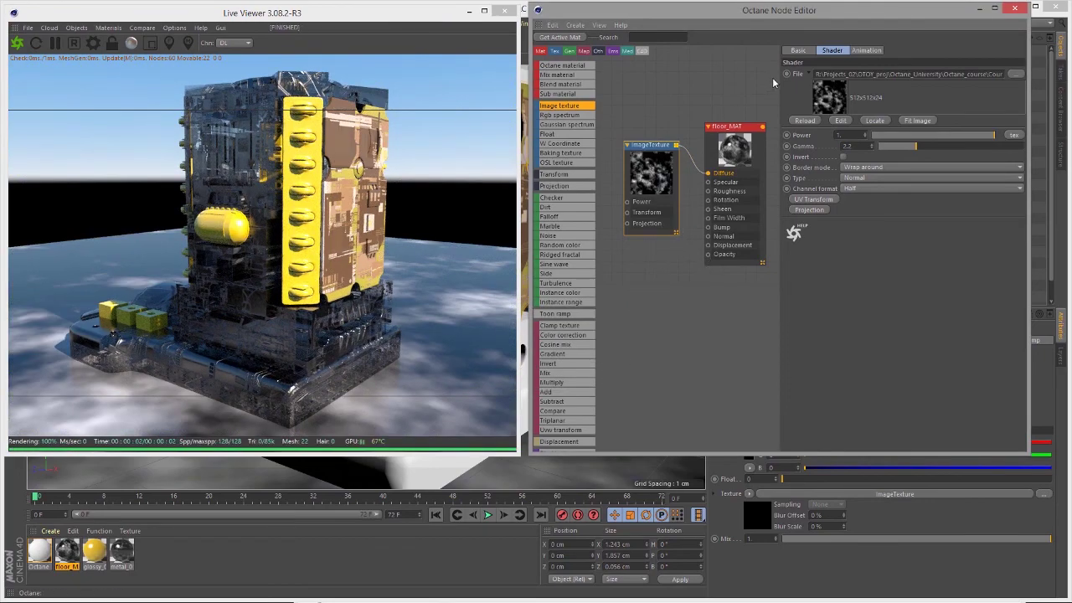
In the floor image's animation settings, keep the Simple mode and set the Movie End Frame to 70
click(864, 52)
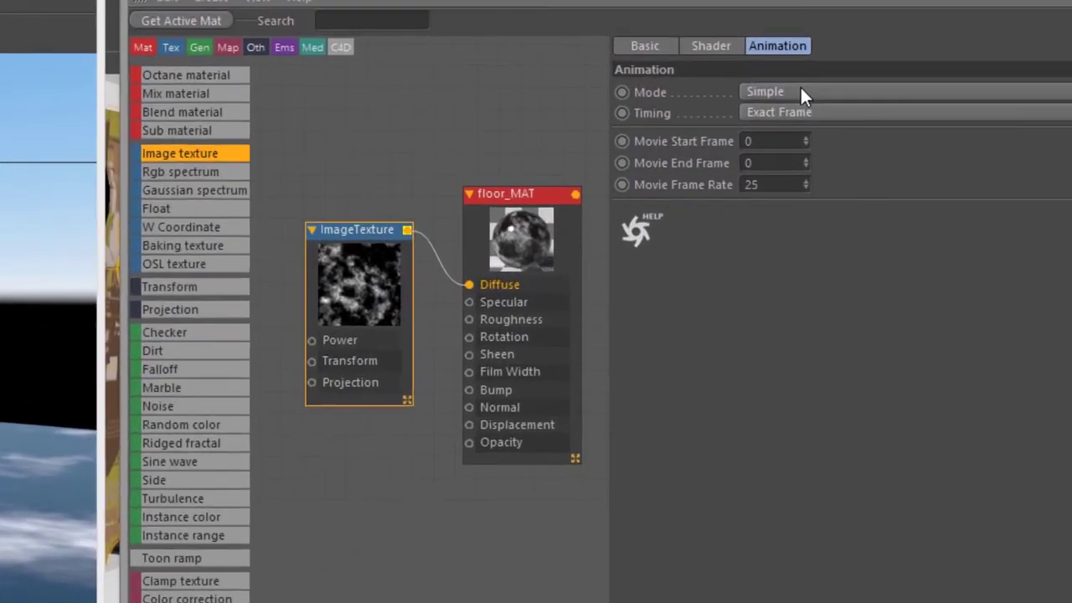
click(875, 73)
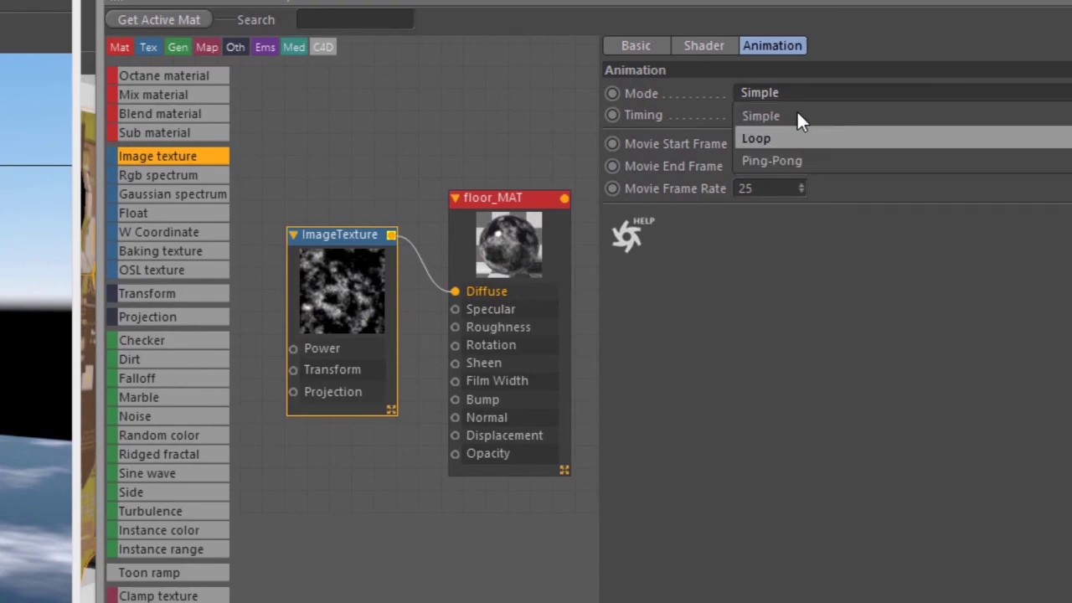
click(796, 98)
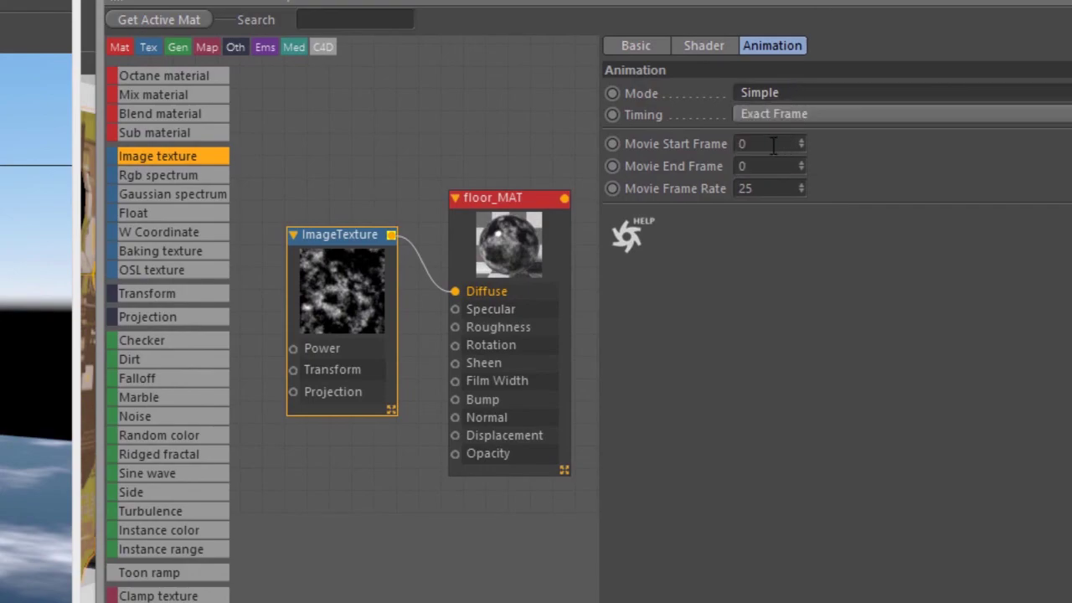
click(766, 144)
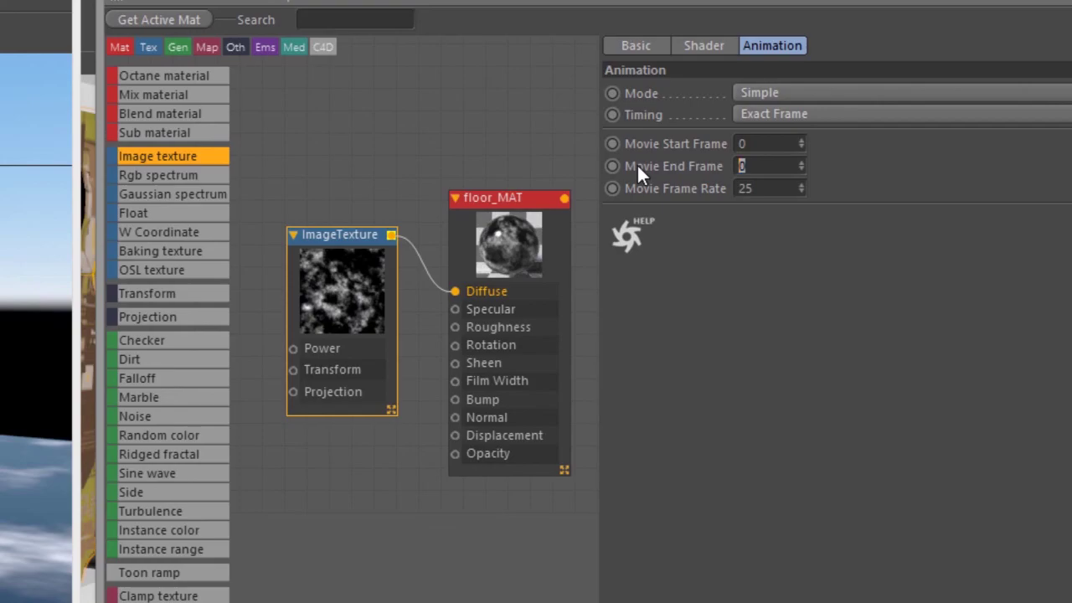
text(70)
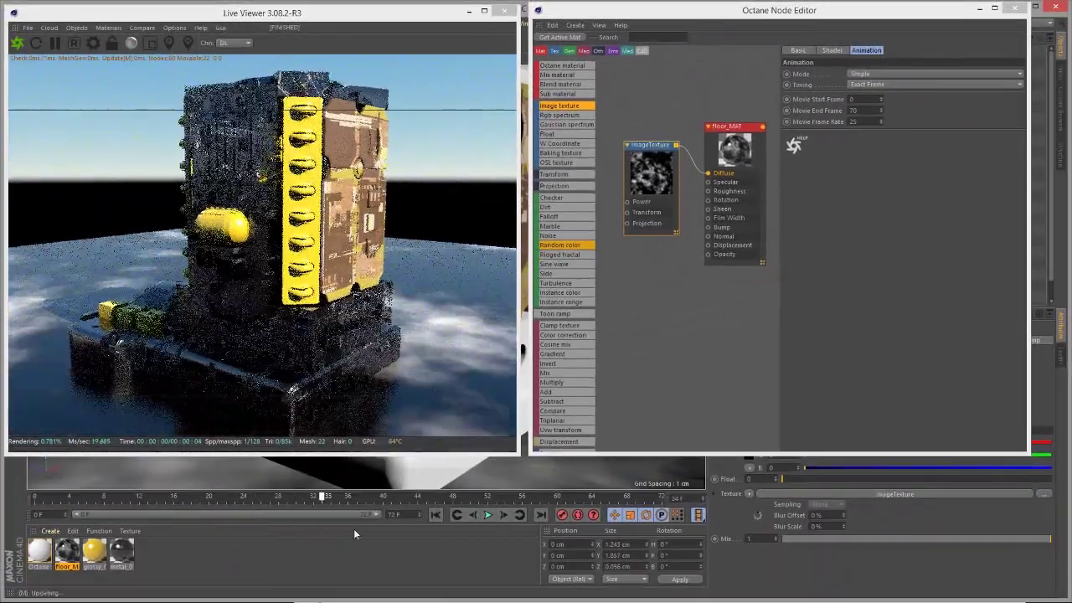
Scrub the timeline to frames 36 and 27 and examine the animated noise on the floor in the Live Viewer
mouse_move(355, 529)
mouse_down()
mouse_move(92, 513)
mouse_move(460, 533)
mouse_move(240, 519)
mouse_move(349, 520)
mouse_up()
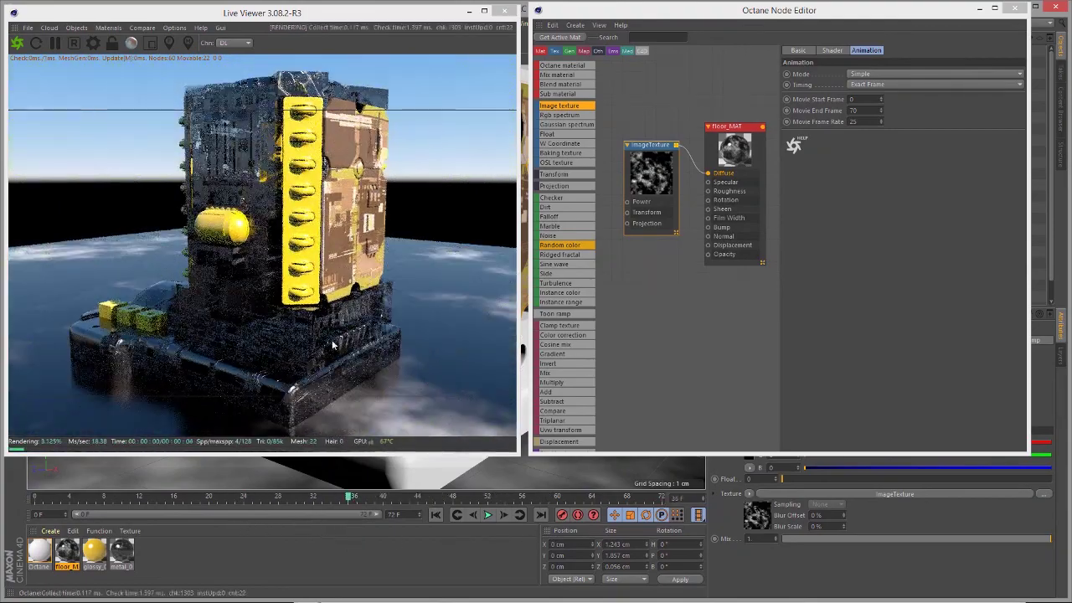
drag(334, 342, 370, 479)
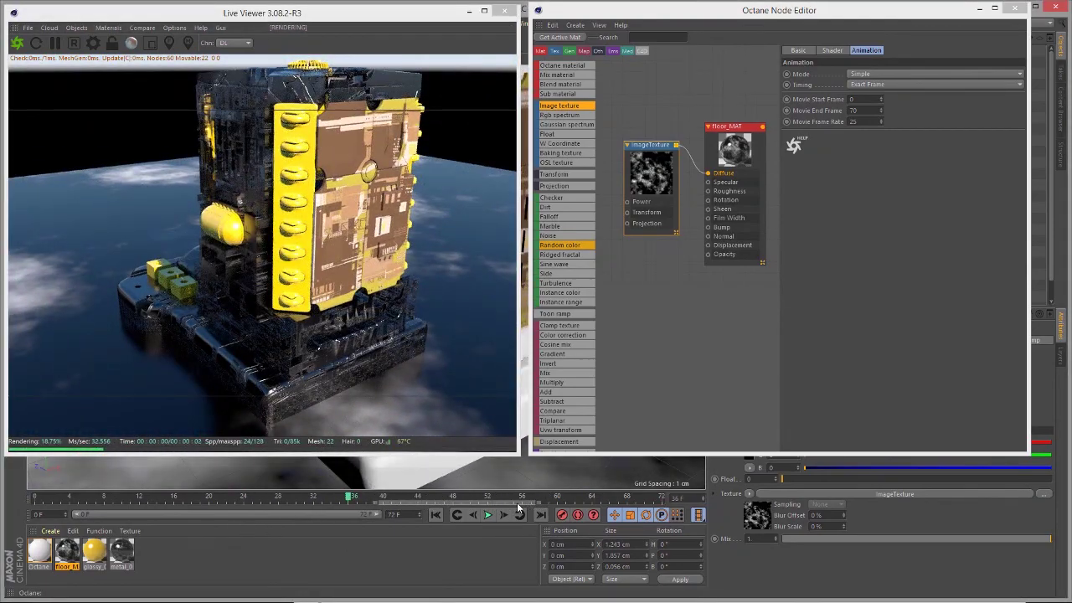
drag(471, 501, 270, 517)
drag(350, 326, 315, 323)
scroll(327, 317, down, 3)
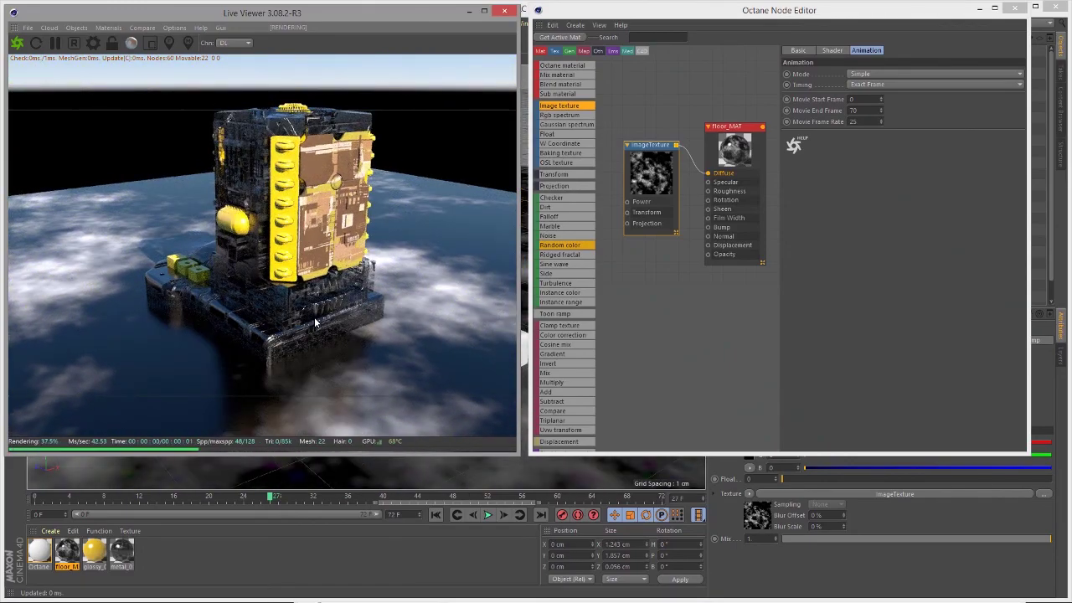